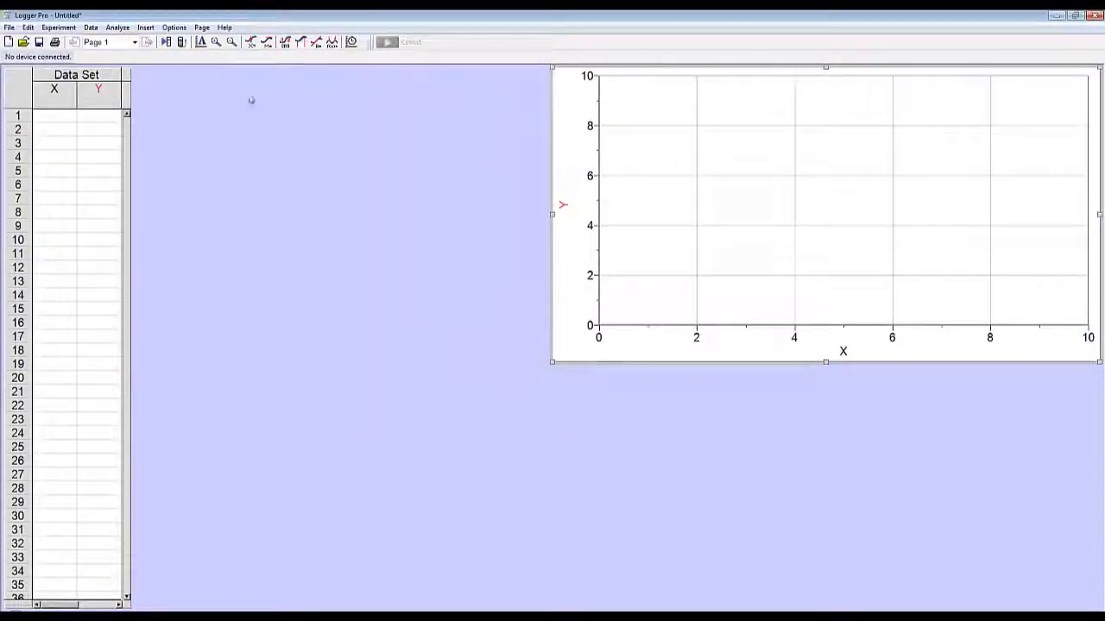
- Insert a second graph and place it directly below the existing graph, sized to about the same width
left_click(146, 28)
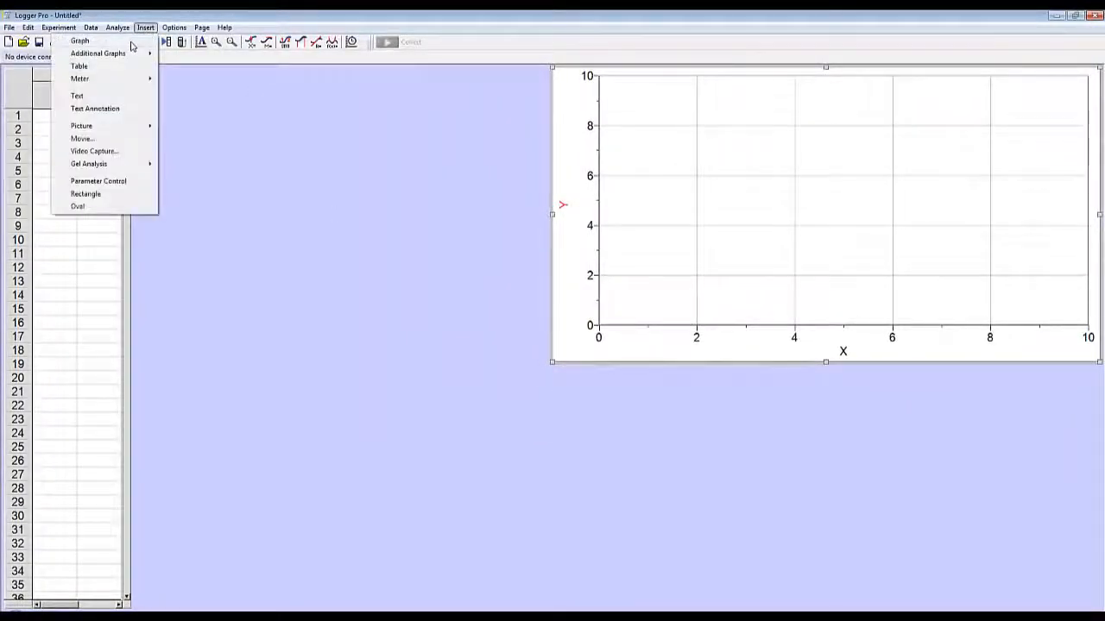
left_click(95, 41)
left_click_drag(290, 214, 920, 374)
left_click_drag(771, 579, 550, 609)
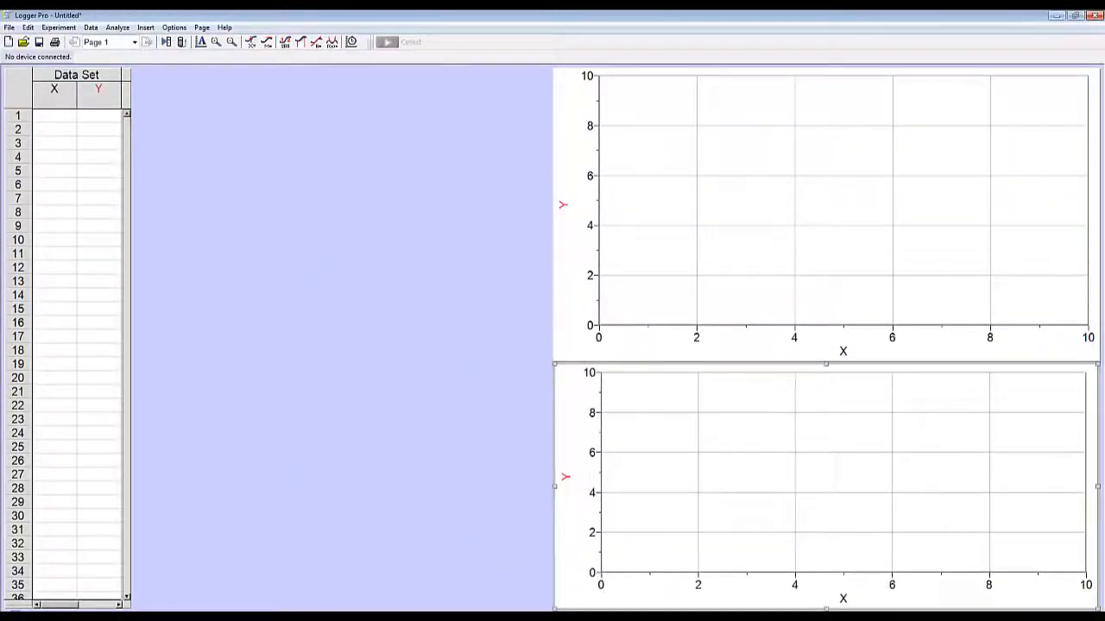
- Insert the movie direct_measurment_video_toy.mov from the VideoAnalysisLab folder and move it to the page's upper-left corner
left_click(146, 31)
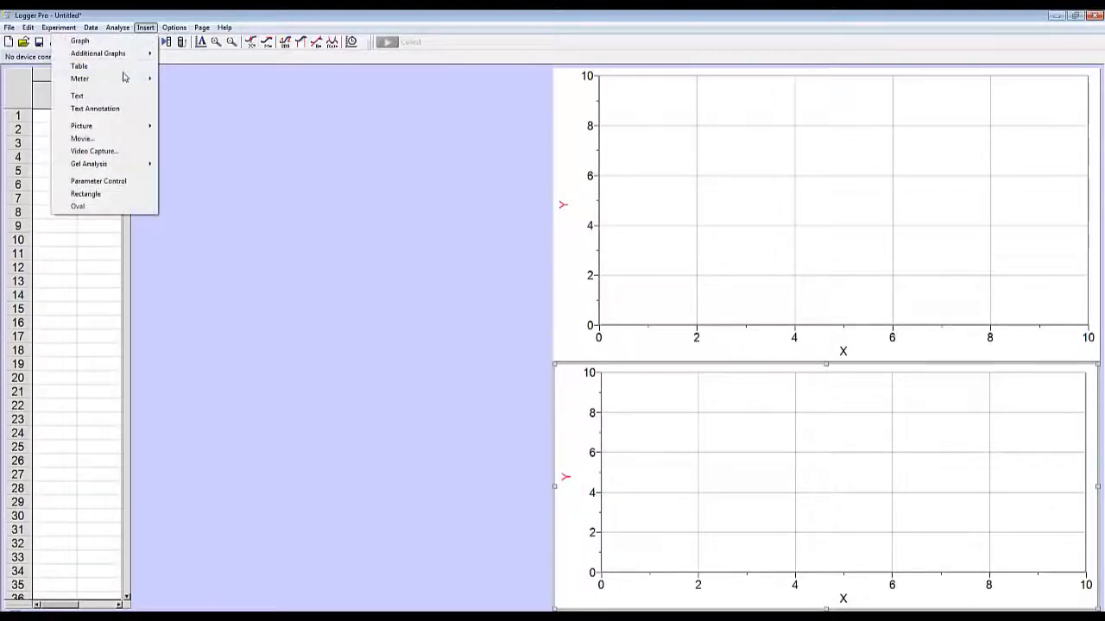
left_click(102, 139)
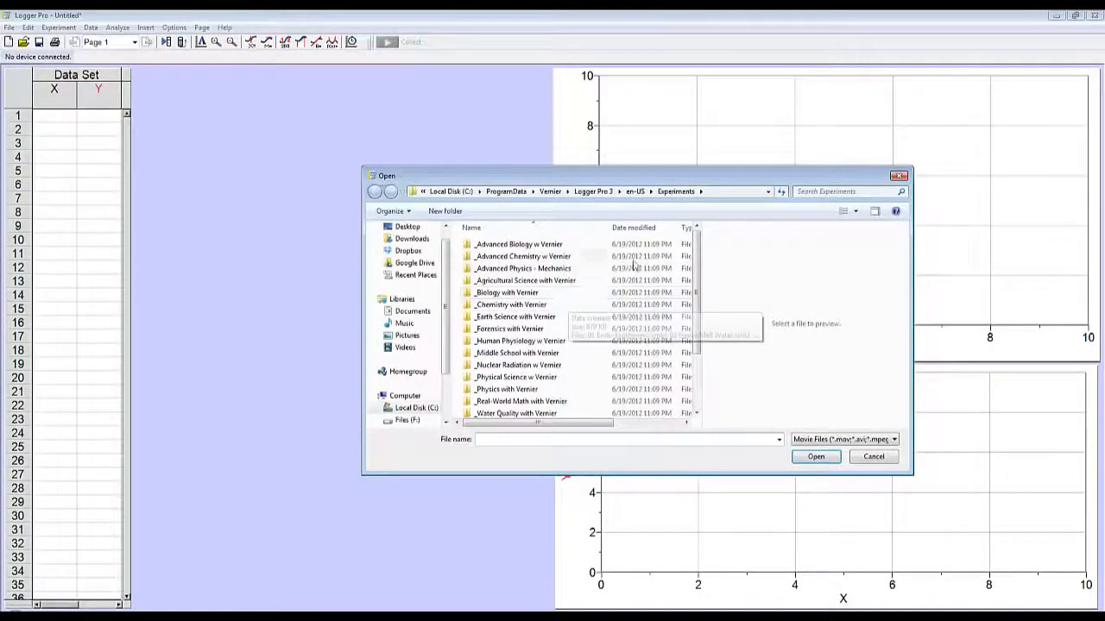
left_click(723, 191)
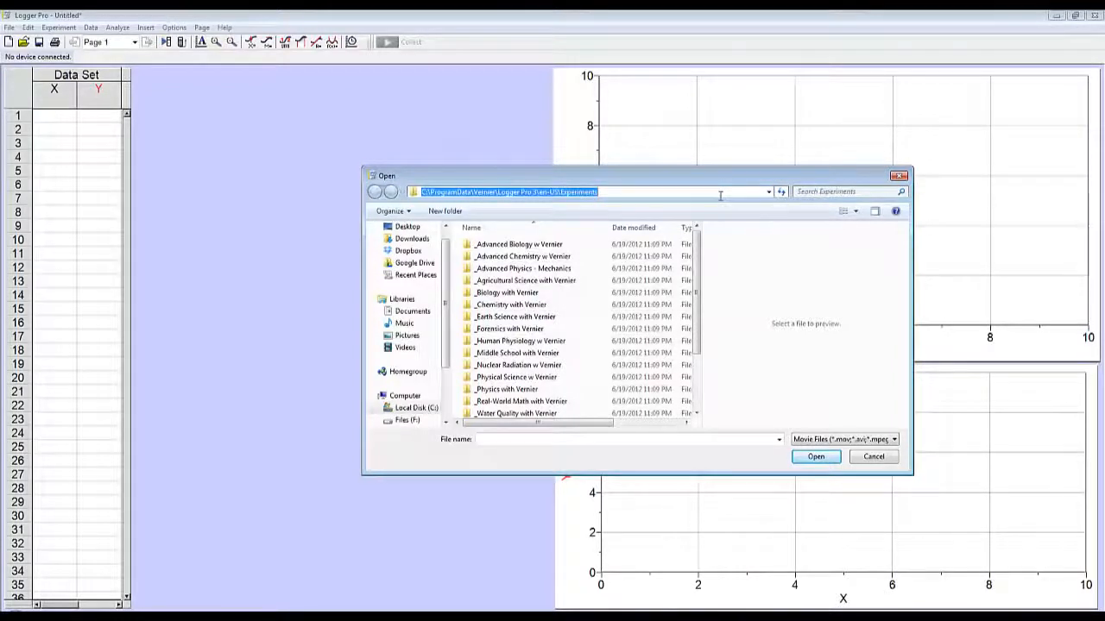
key("ctrl+v")
key("Return")
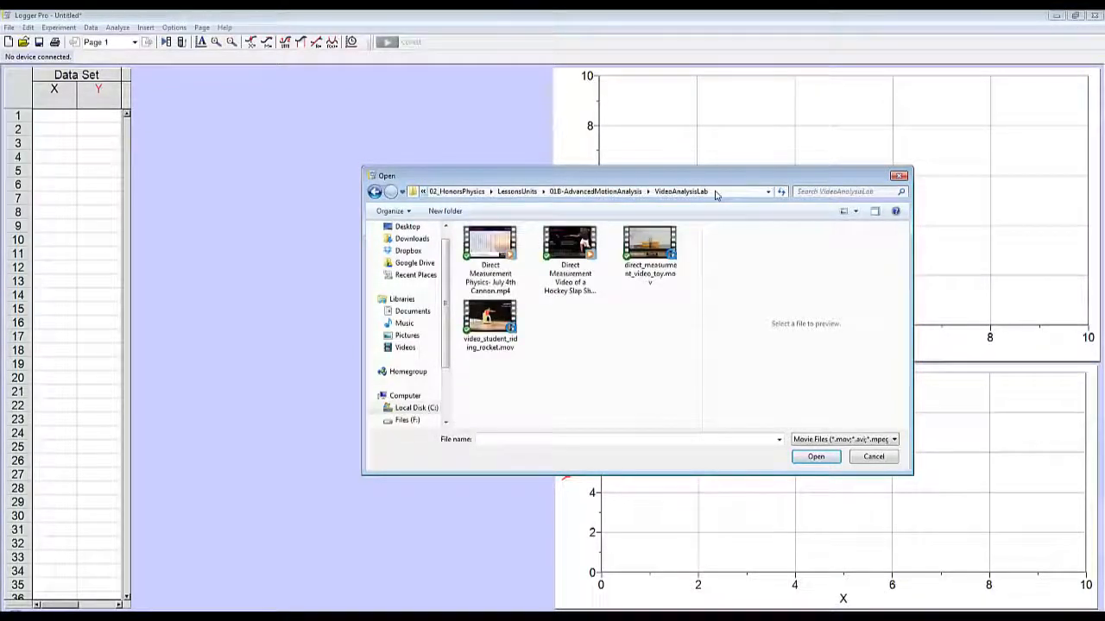
double_click(658, 246)
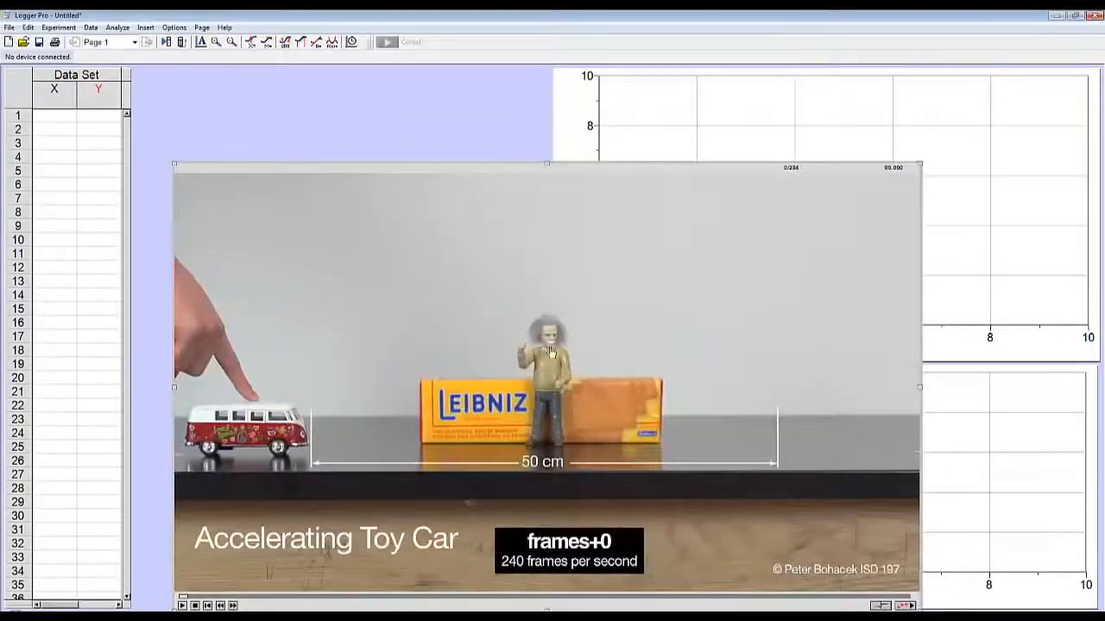
left_click_drag(614, 319, 449, 233)
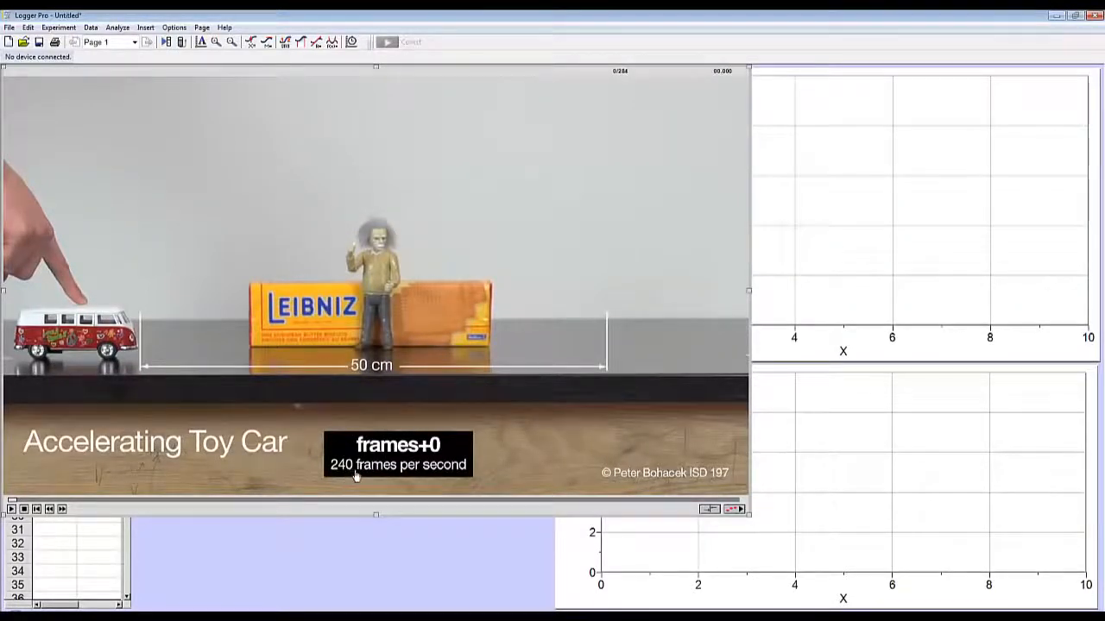
- Override the movie's frame rate to 240 fps and make it advance 10 frames after each new point
right_click(508, 215)
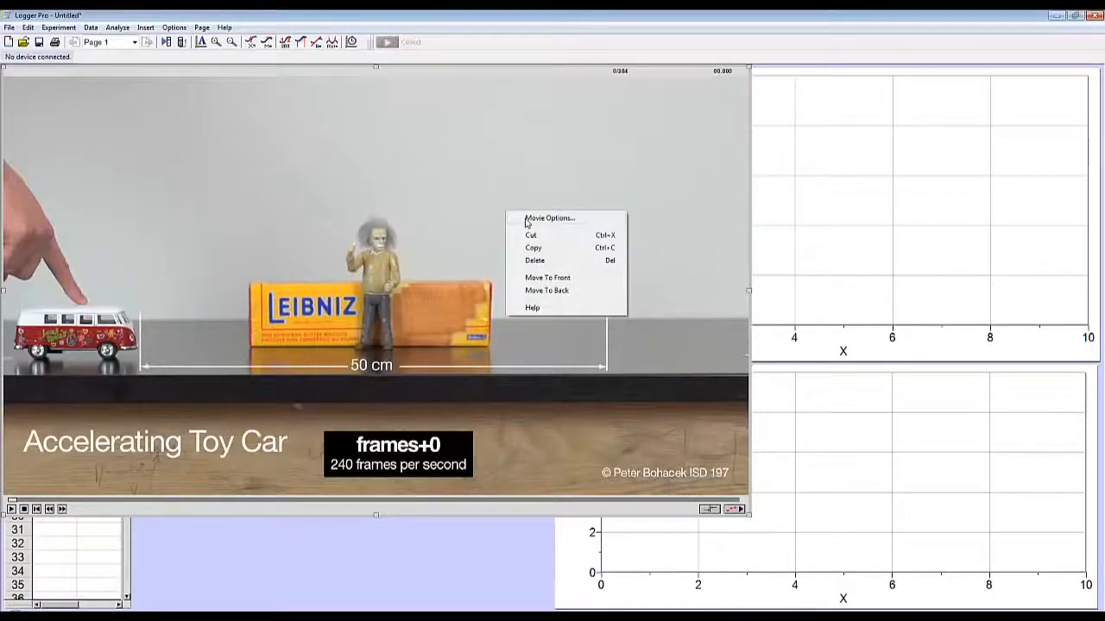
left_click(526, 218)
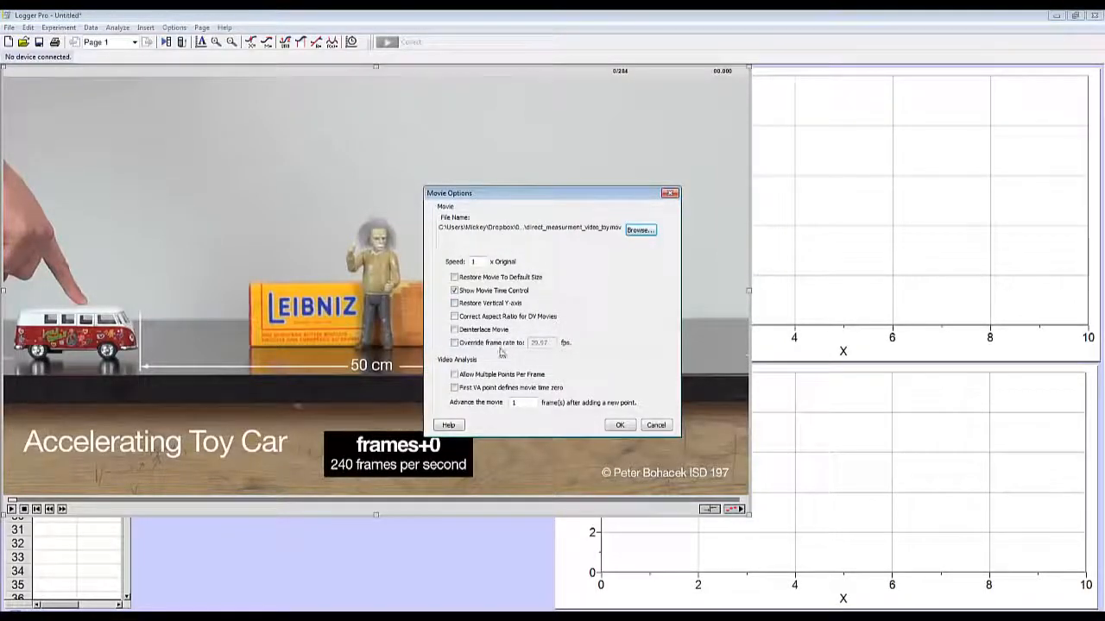
left_click(501, 346)
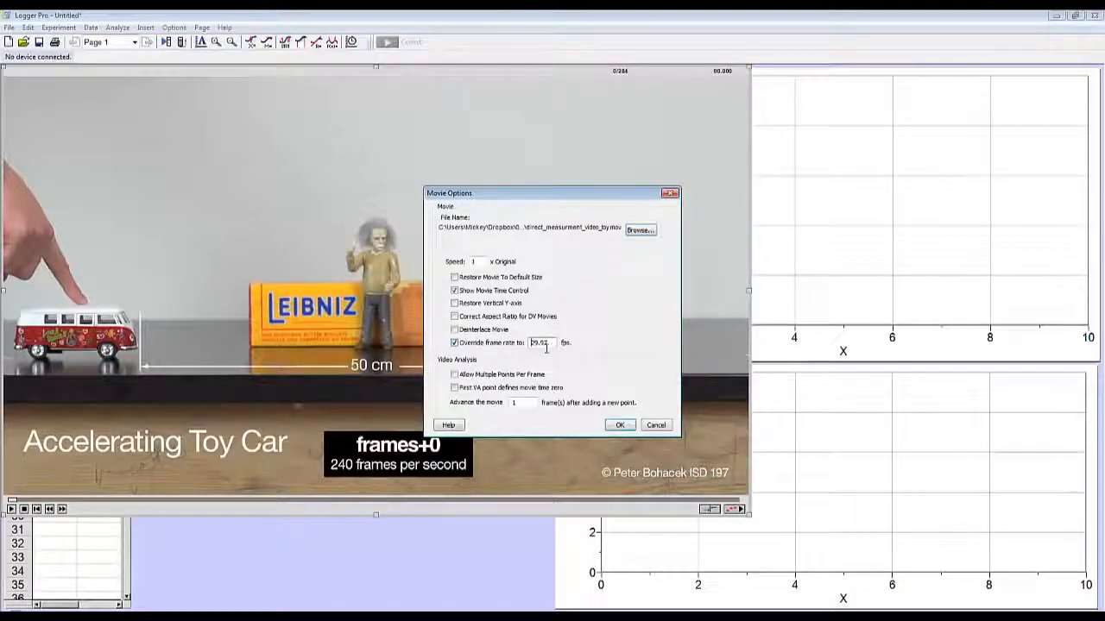
type("24")
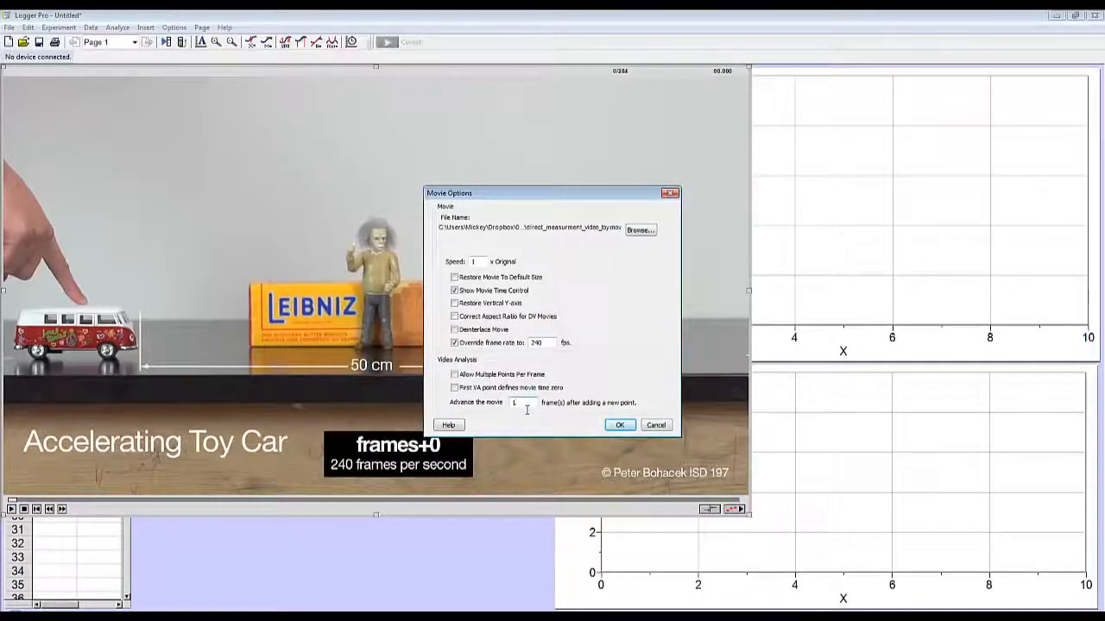
type("0")
left_click(618, 426)
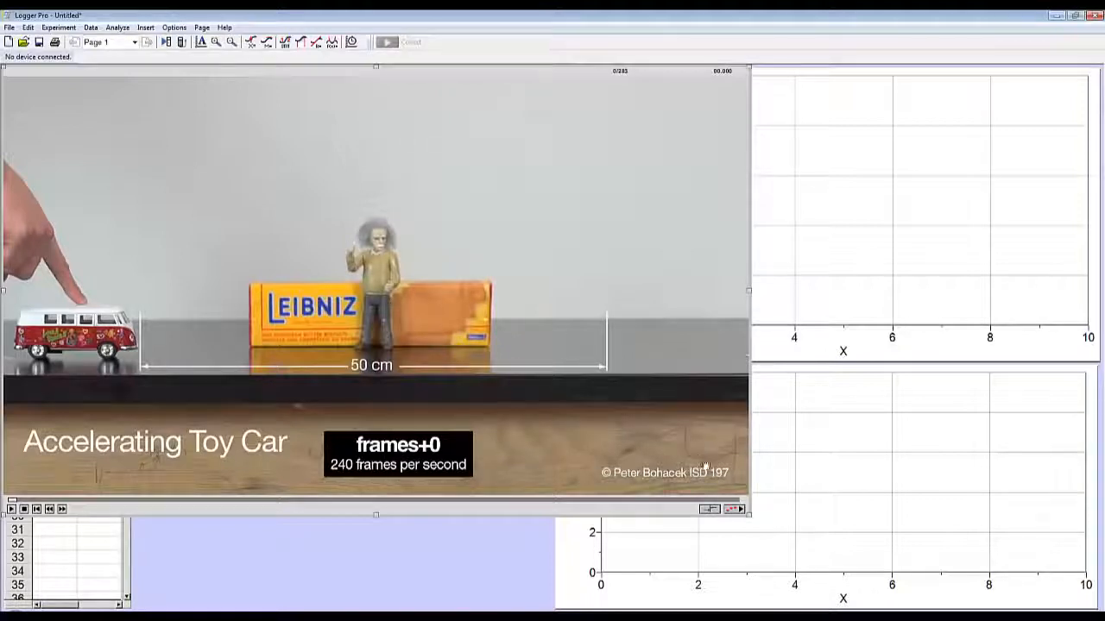
- Enable video analysis and set the coordinate origin at the centre of the toy car's front wheel
left_click(736, 510)
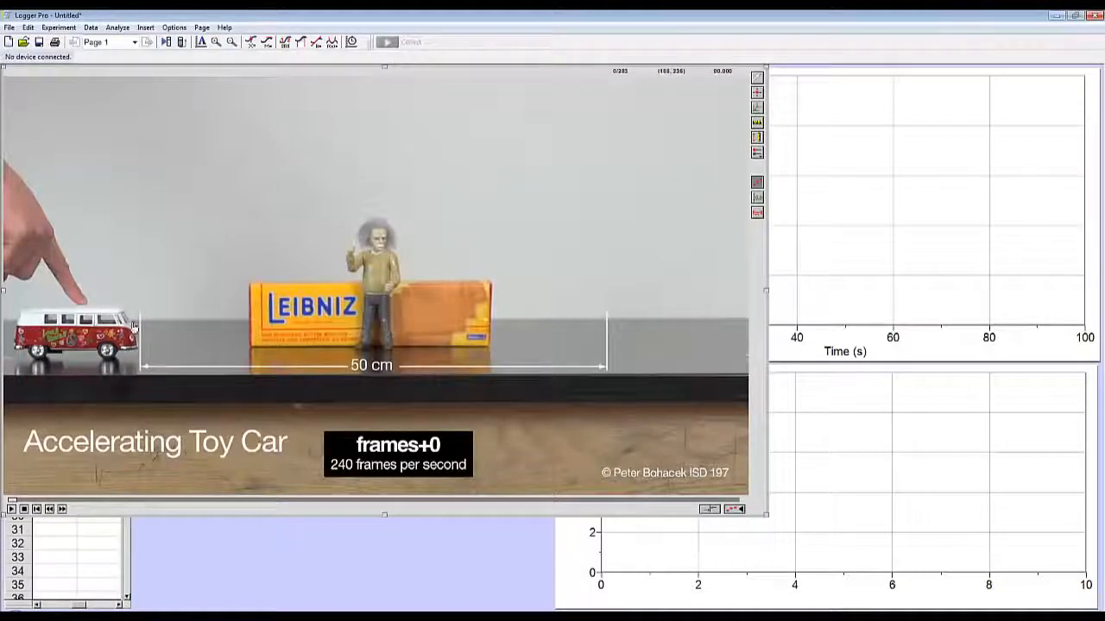
left_click(759, 105)
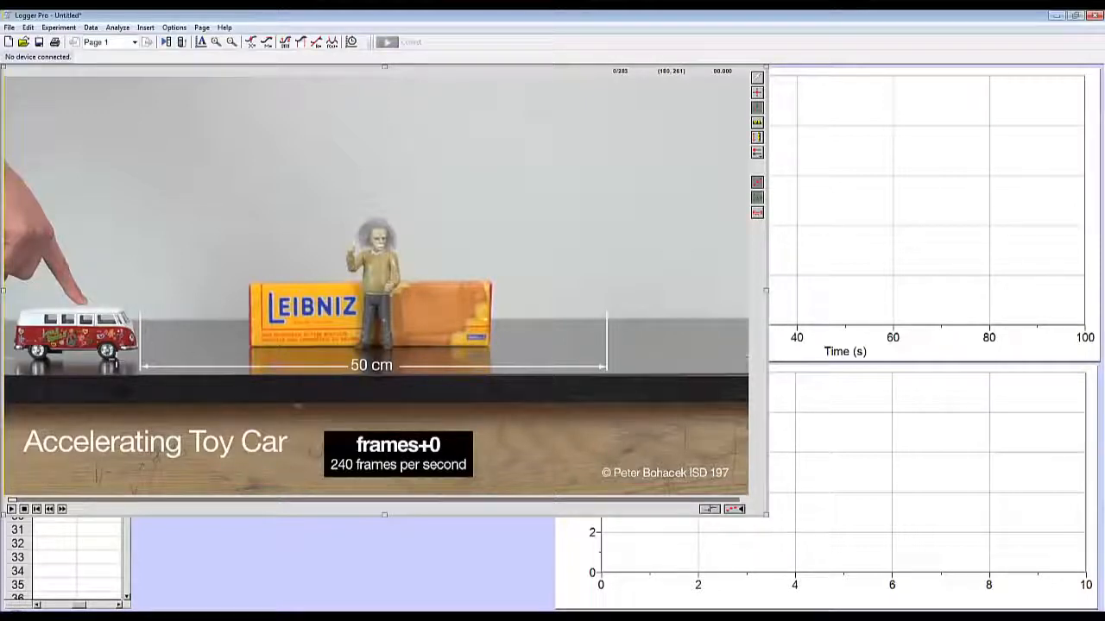
left_click(107, 352)
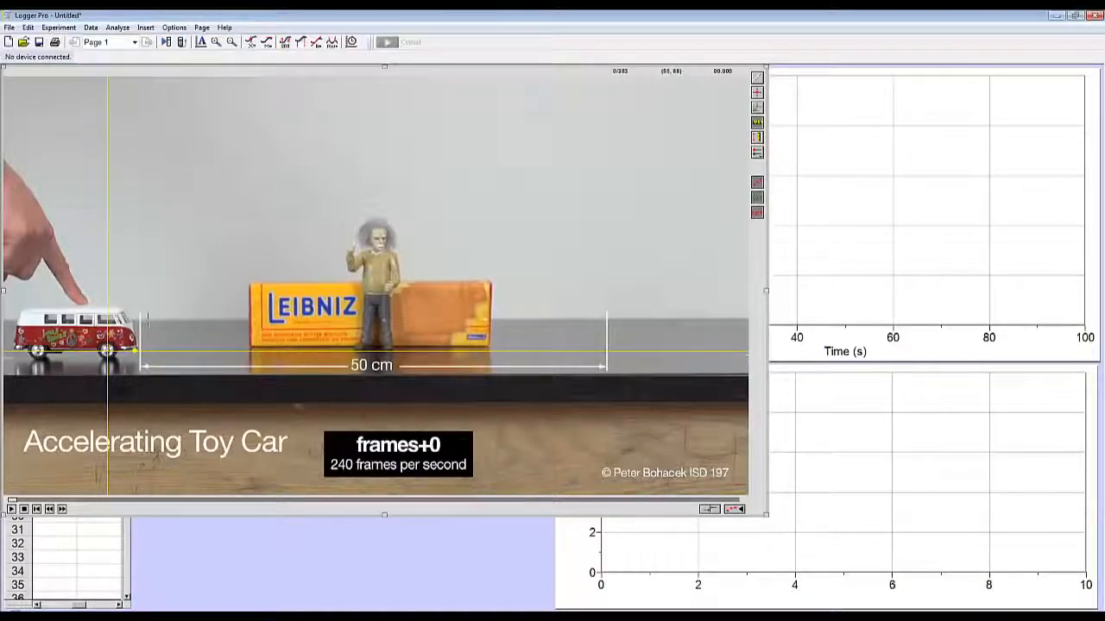
- Scale the movie by marking the 50 cm reference span as 0.5 m, and hide the scale line
mouse_move(148, 322)
left_mouse_down()
mouse_move(608, 302)
mouse_move(613, 322)
left_mouse_up()
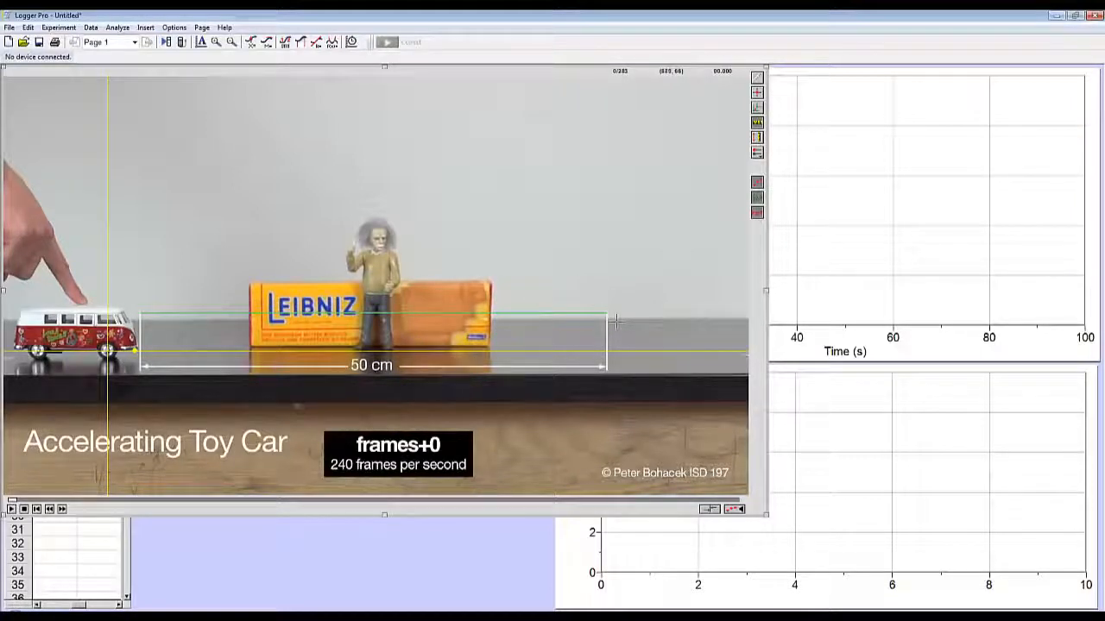
left_click_drag(614, 321, 615, 321)
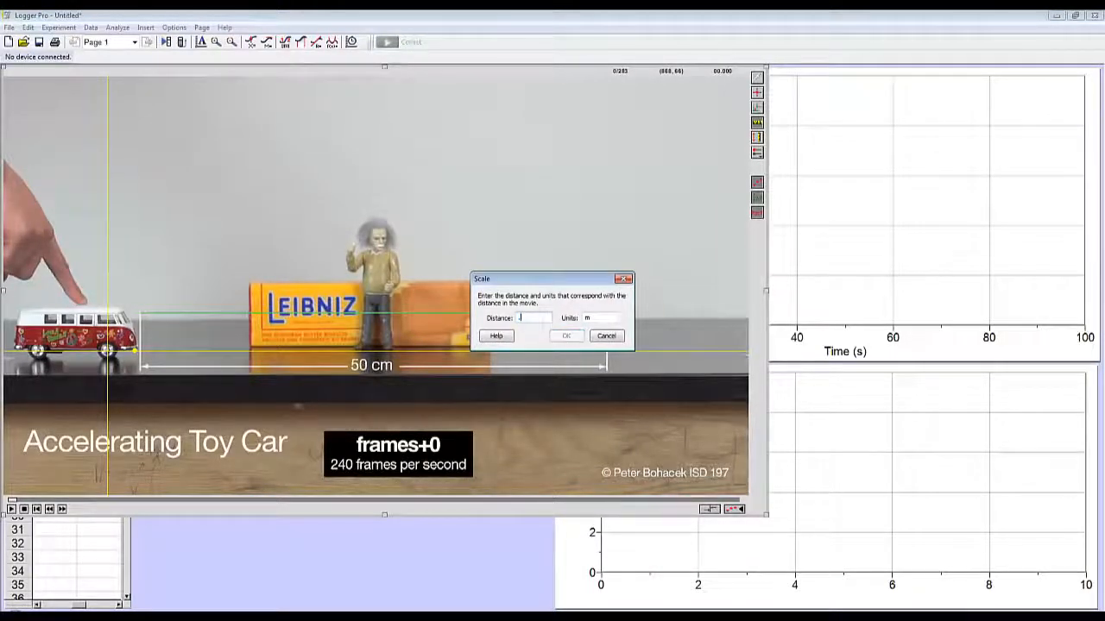
type(".5")
left_click(566, 336)
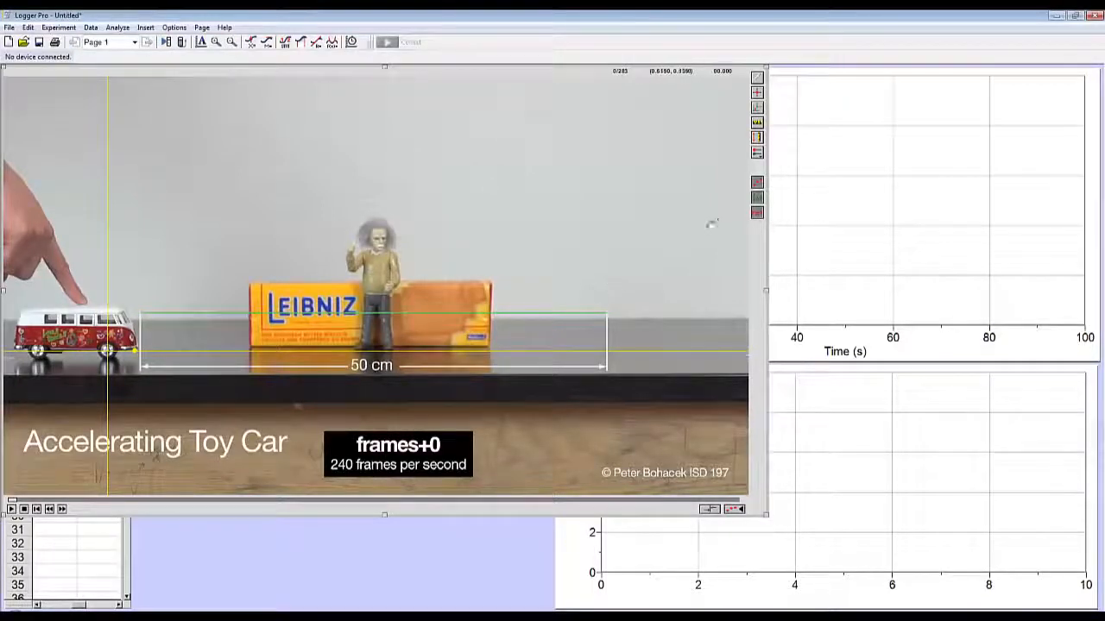
left_click(757, 214)
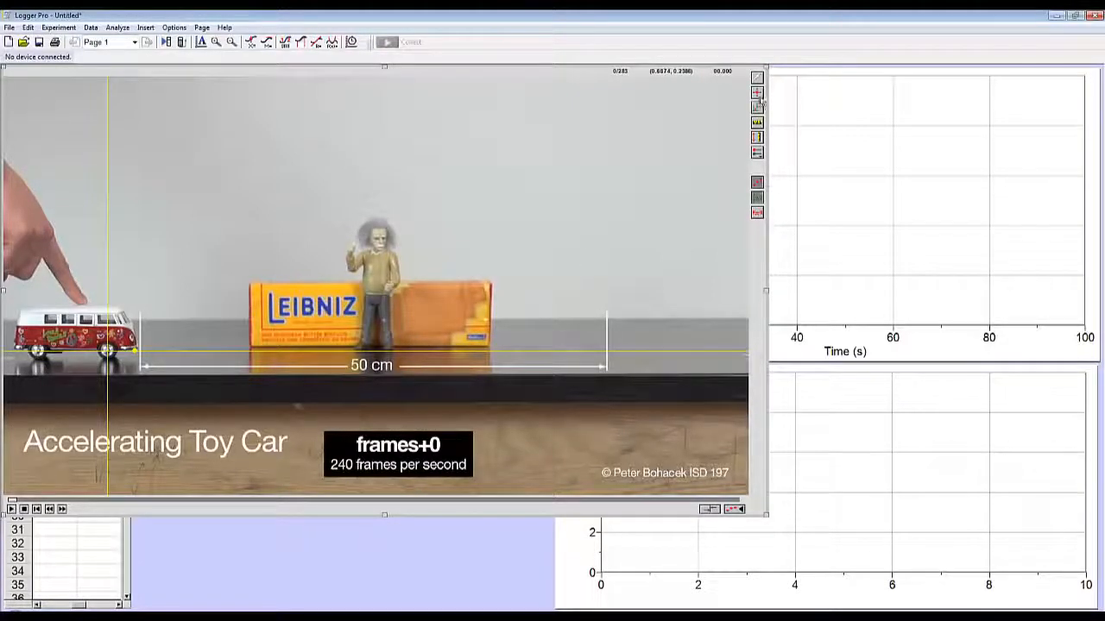
- Advance the movie frame by frame to frame 5
left_click(62, 510)
left_click(62, 510)
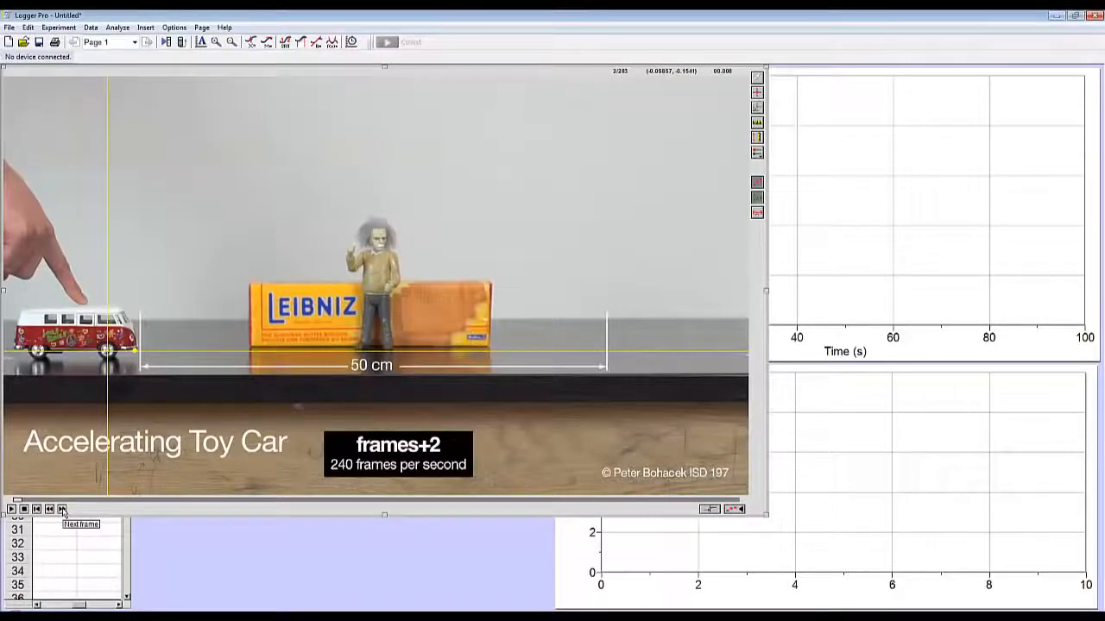
left_click(63, 510)
left_click(62, 511)
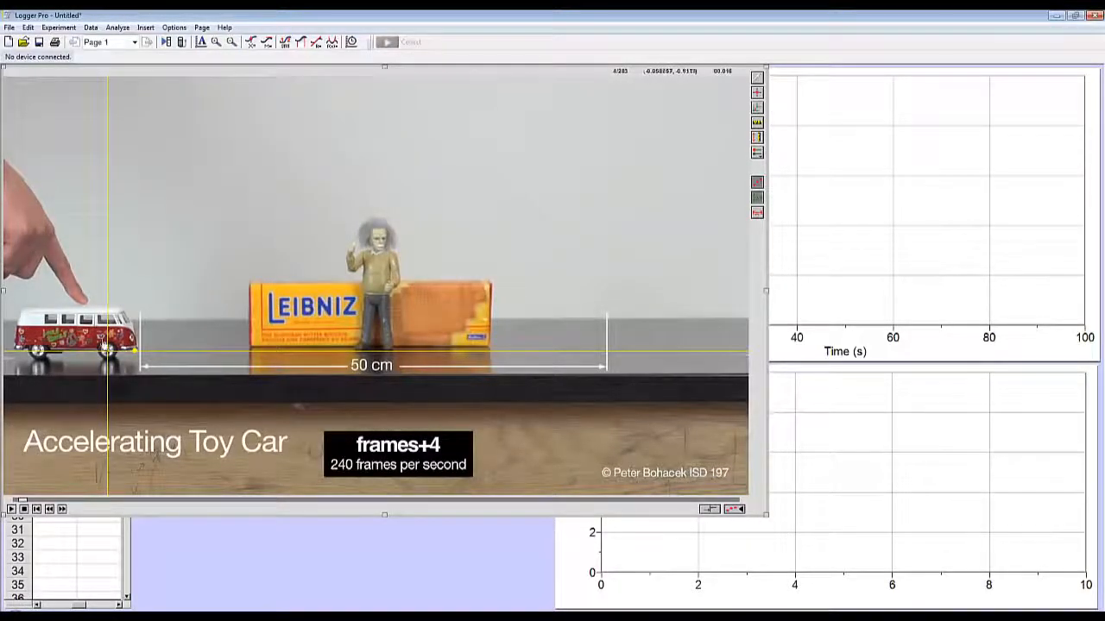
left_click(61, 509)
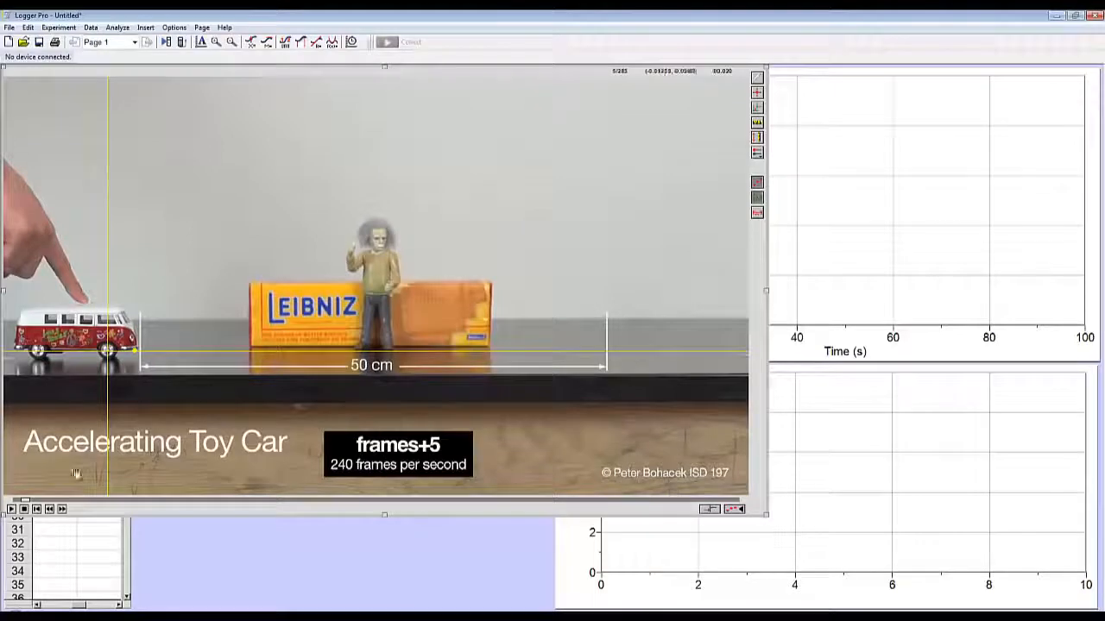
- Track the toy car by marking its front wheel centre every ten frames from frame 5 through frame 75
left_click(757, 94)
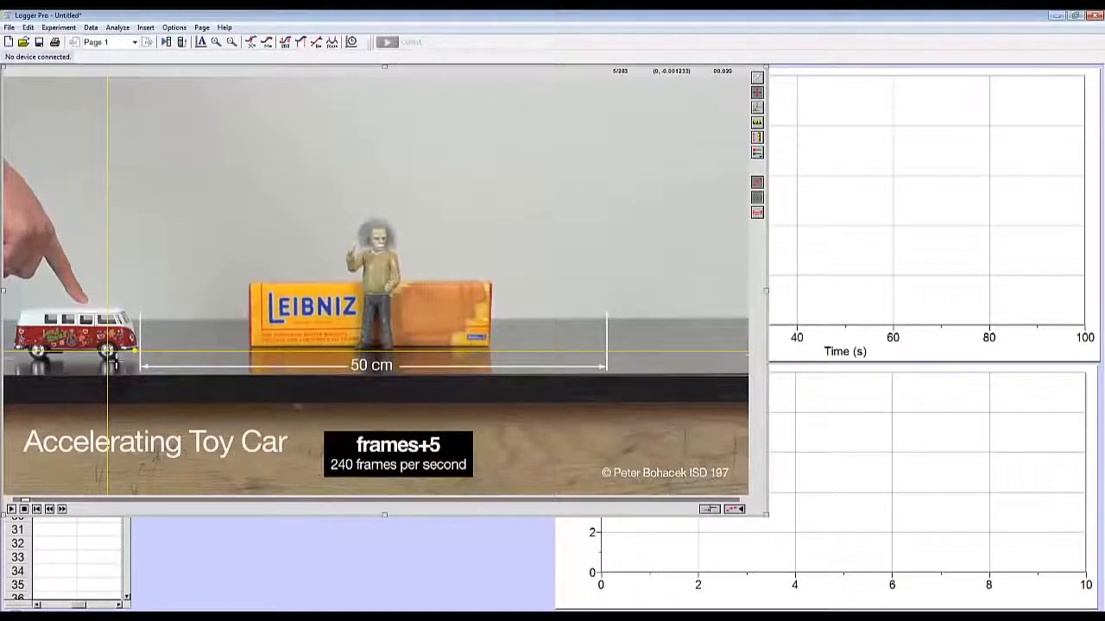
left_click(113, 358)
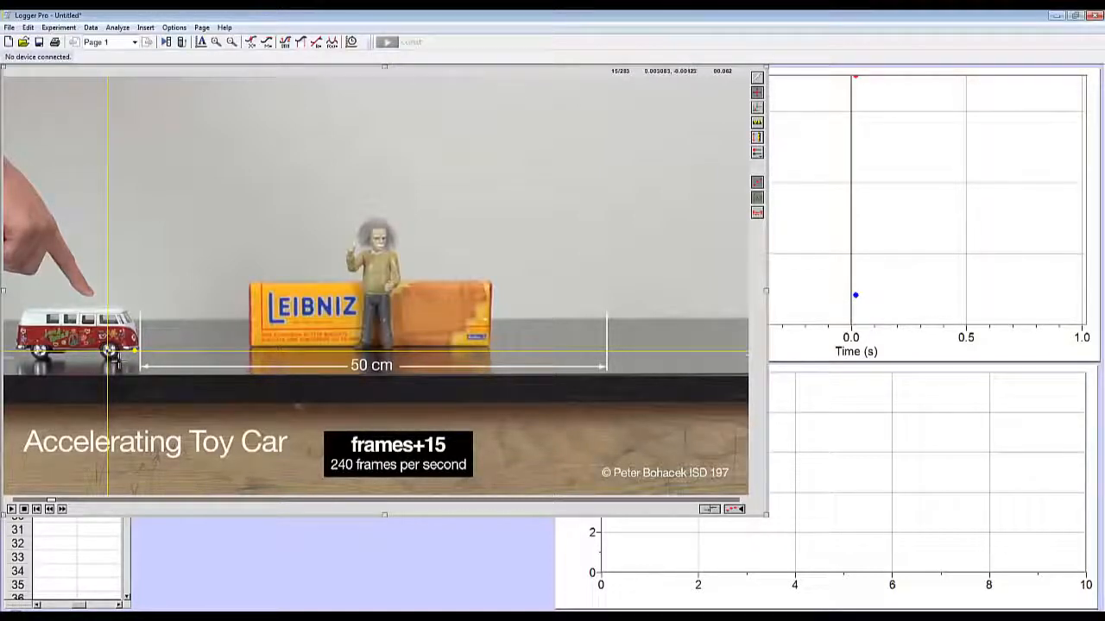
left_click(112, 354)
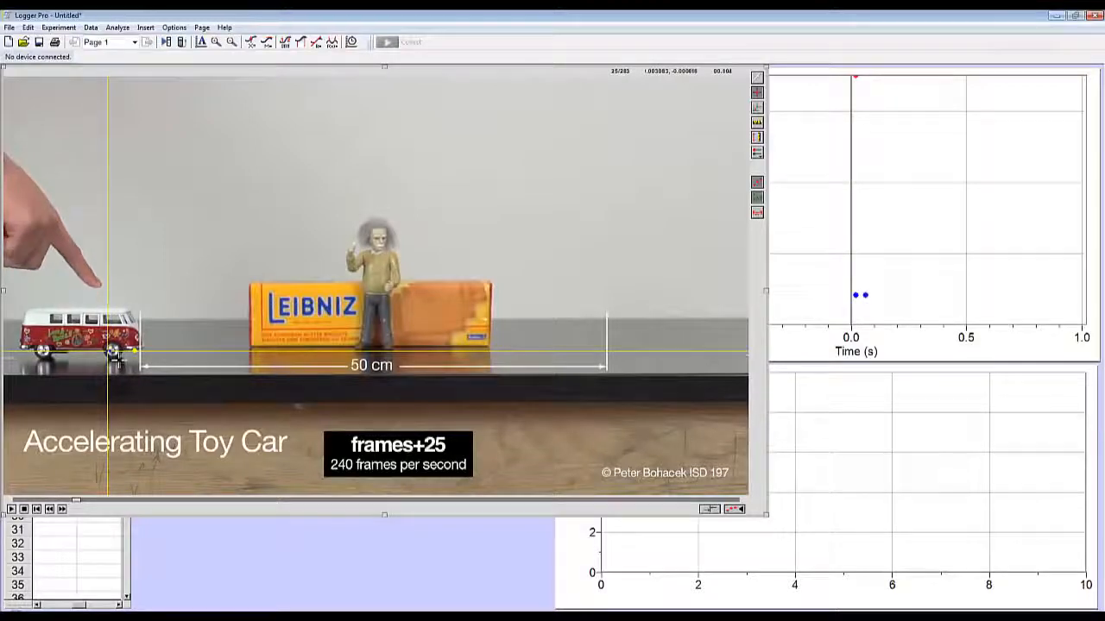
left_click(121, 355)
left_click(122, 354)
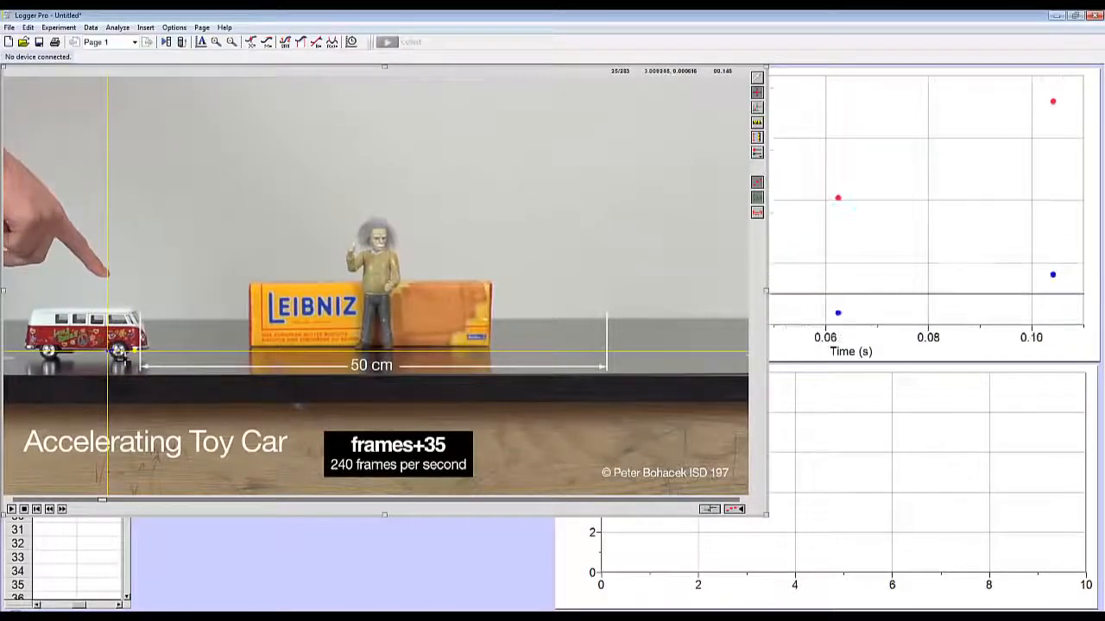
left_click(125, 354)
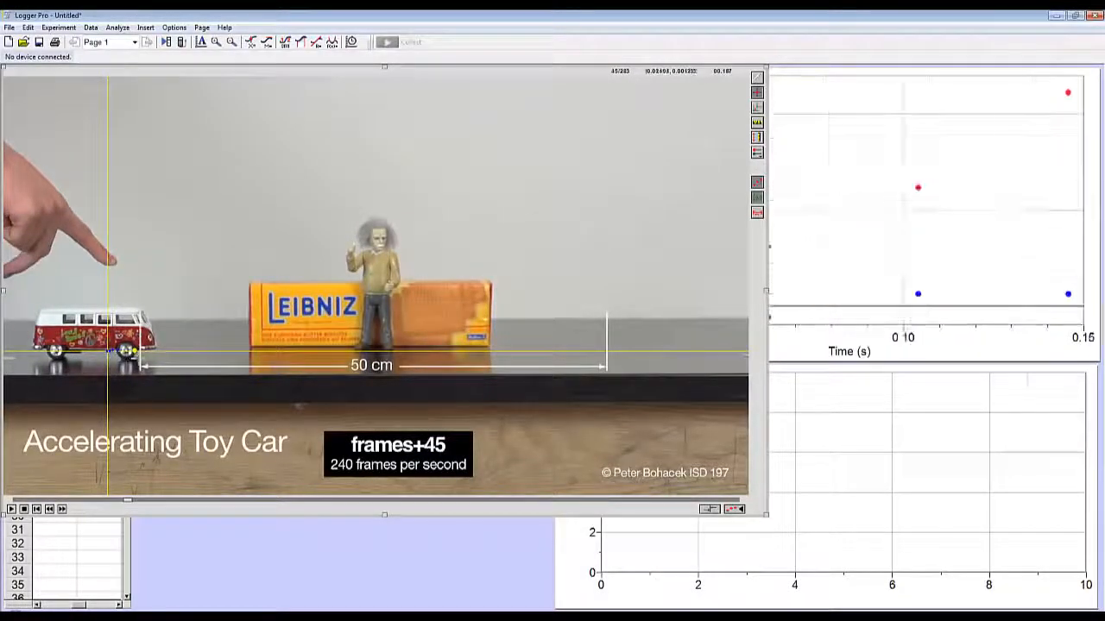
left_click(128, 354)
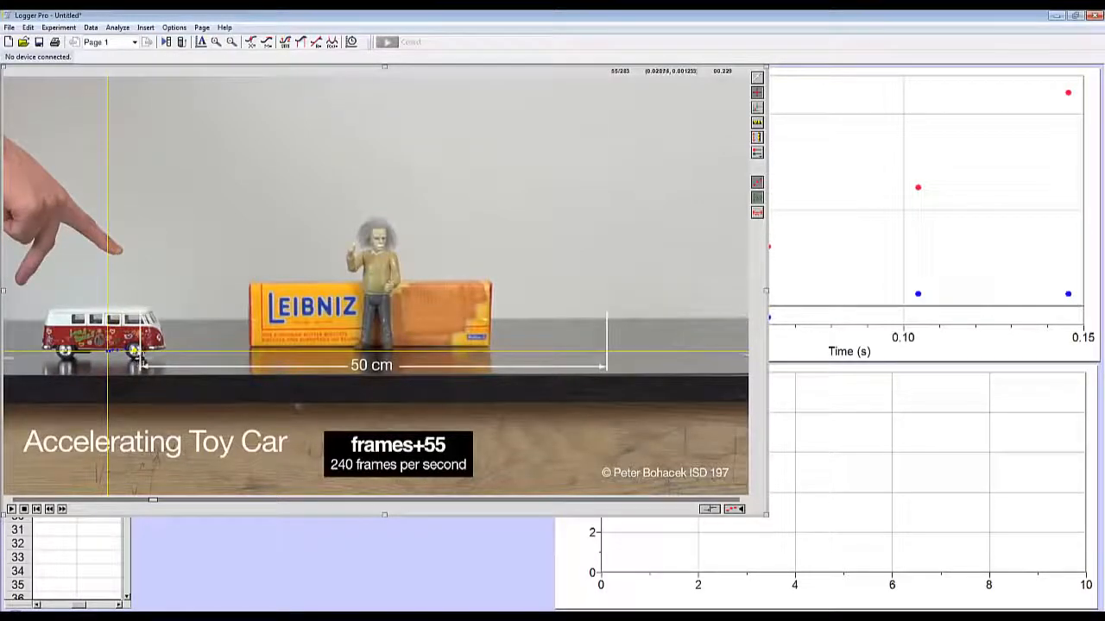
left_click(144, 354)
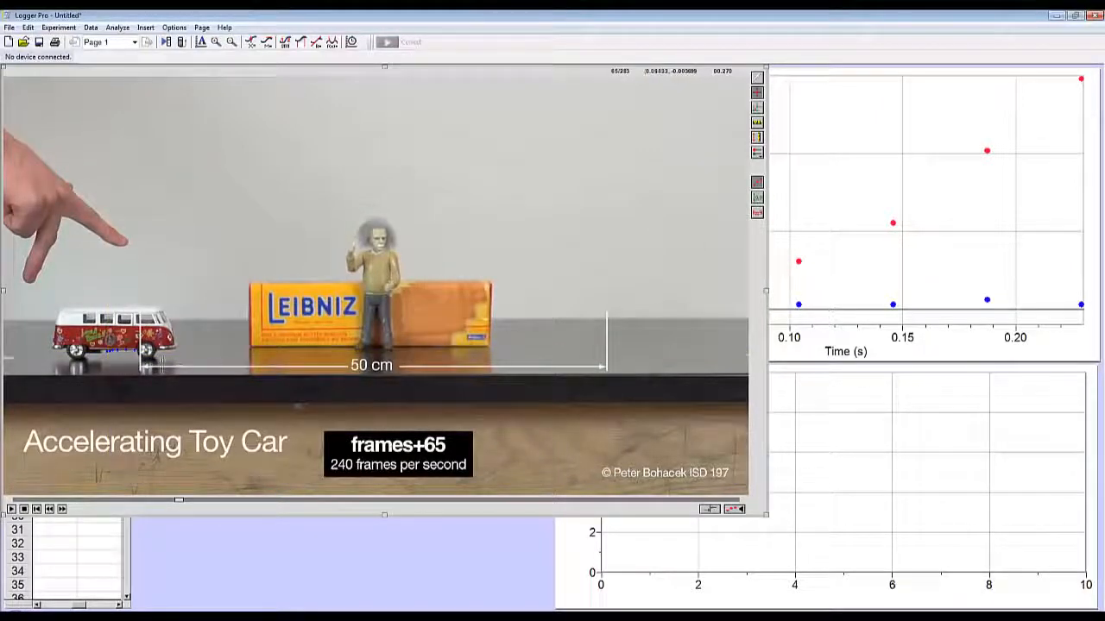
left_click(157, 364)
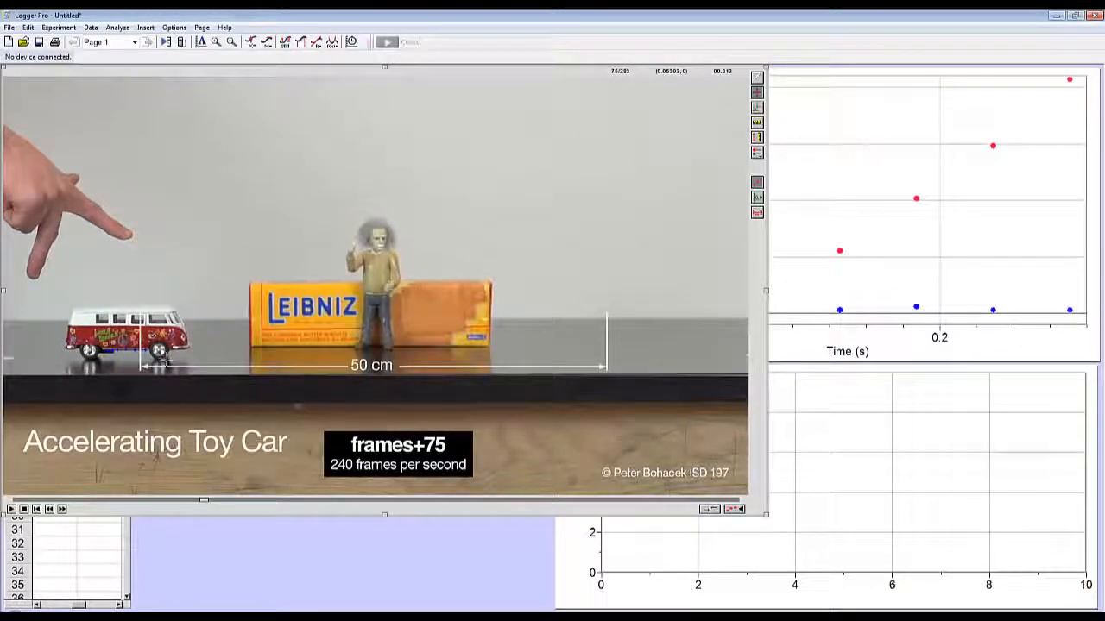
left_click(169, 361)
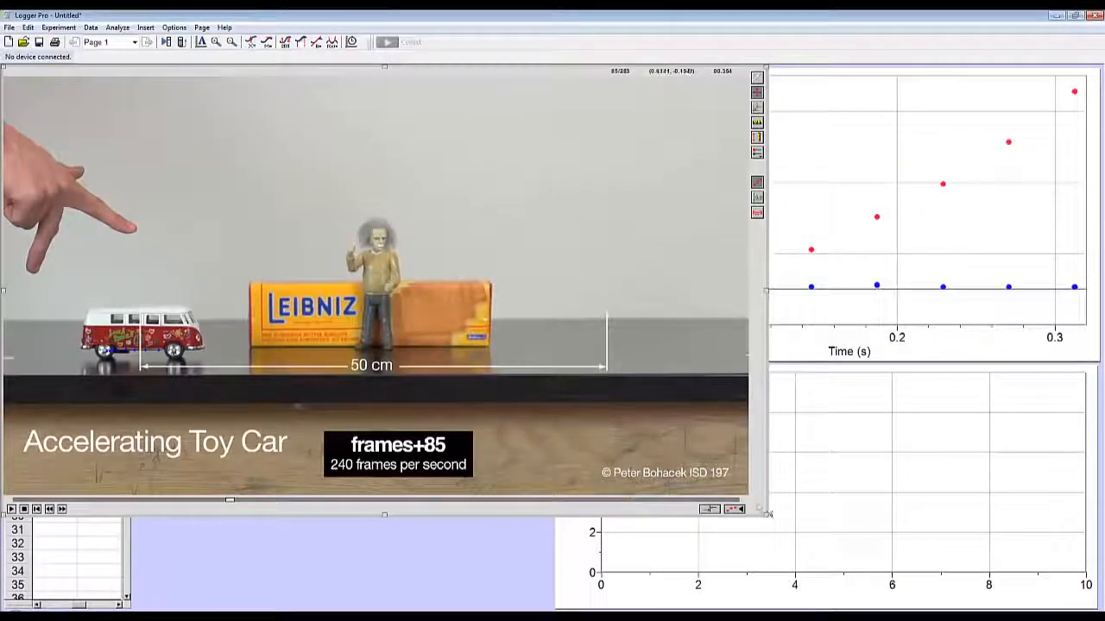
- Enlarge the movie and track the toy car by marking its front wheel centre every ten frames from frame 85 through frame 195
left_click_drag(767, 516, 940, 614)
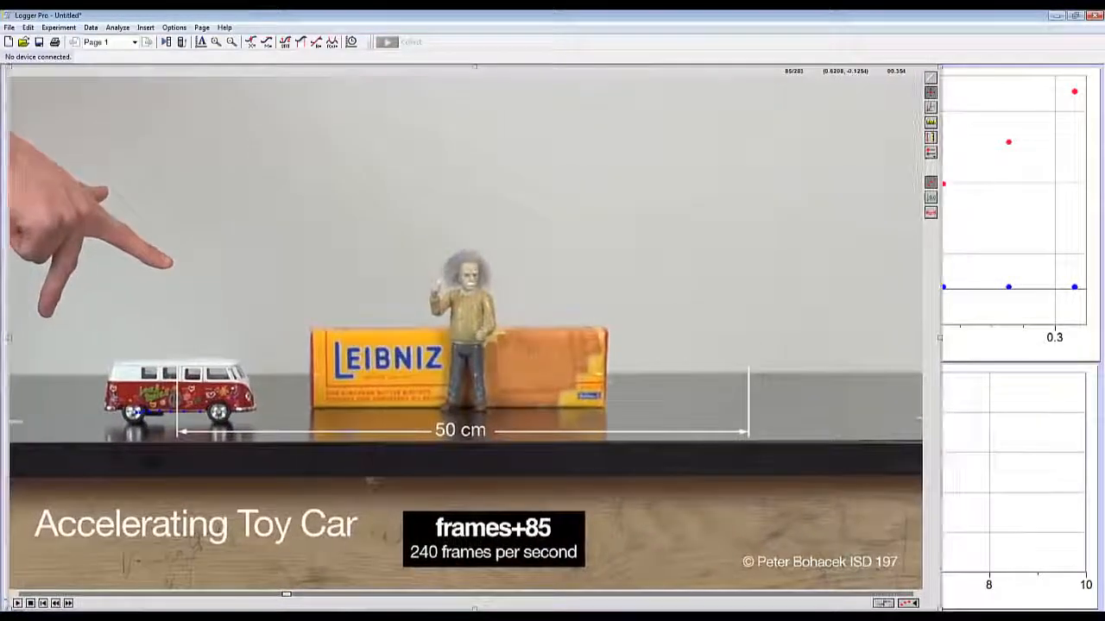
left_click(228, 418)
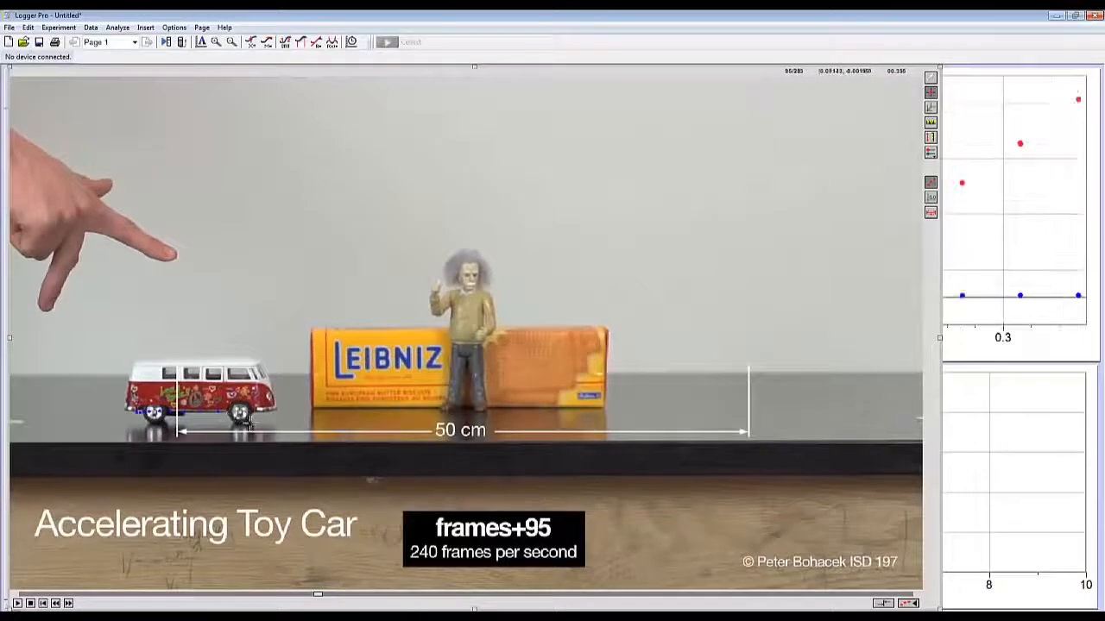
left_click(248, 419)
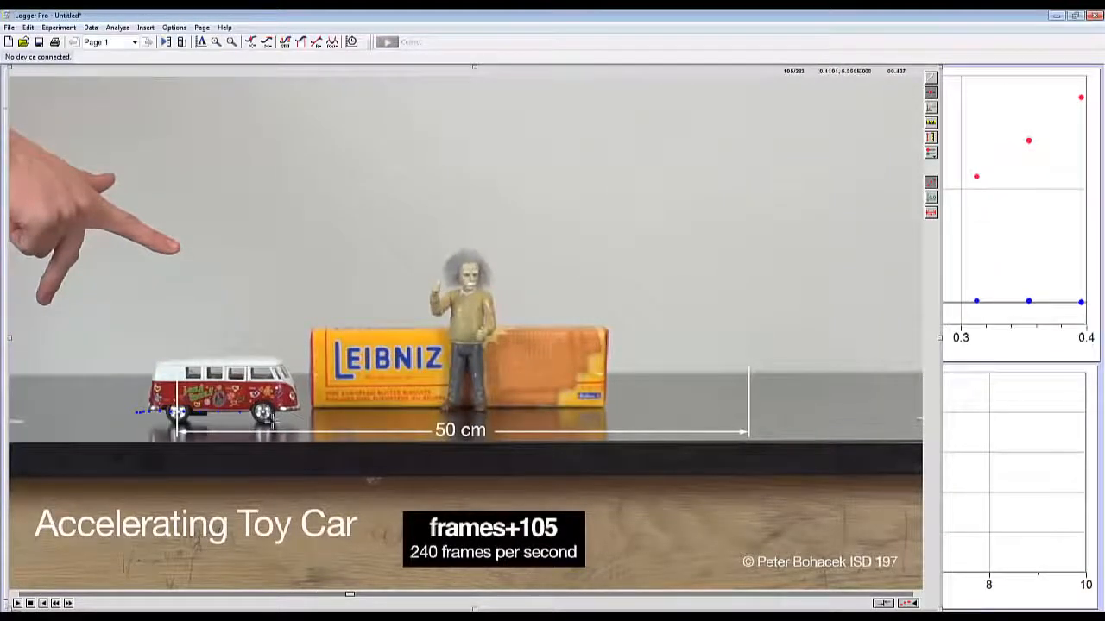
left_click(270, 420)
left_click(302, 422)
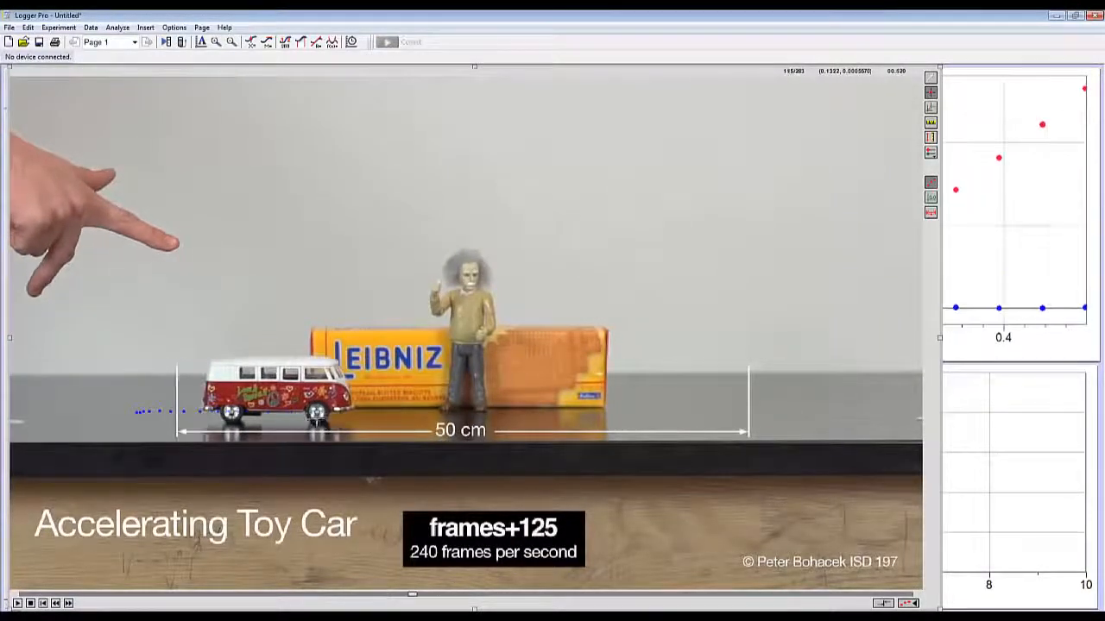
left_click(321, 420)
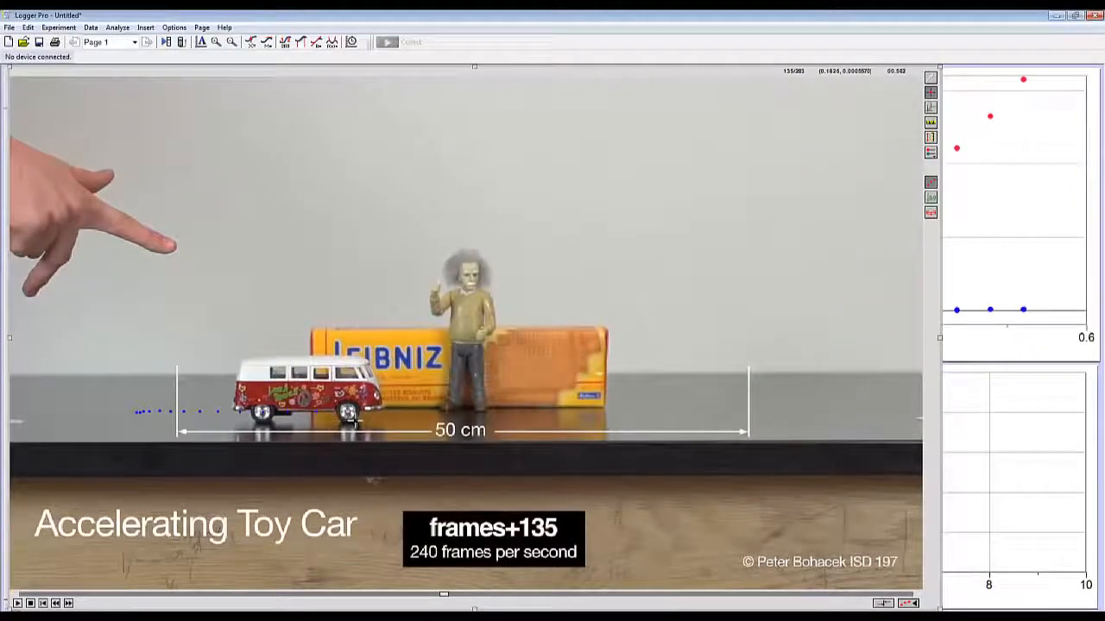
left_click(353, 421)
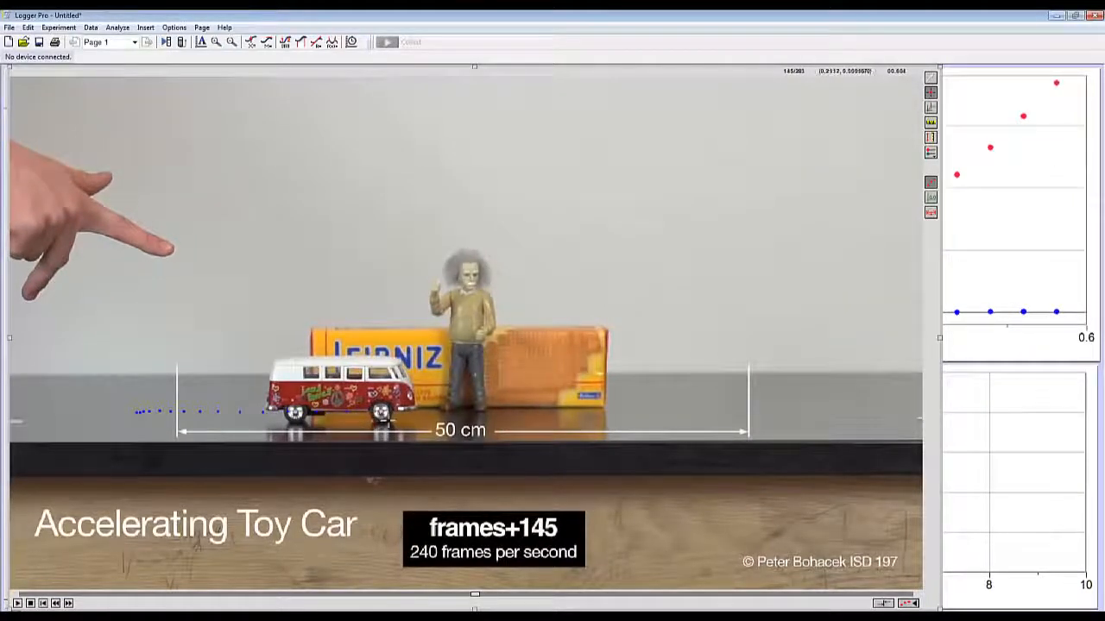
left_click(389, 420)
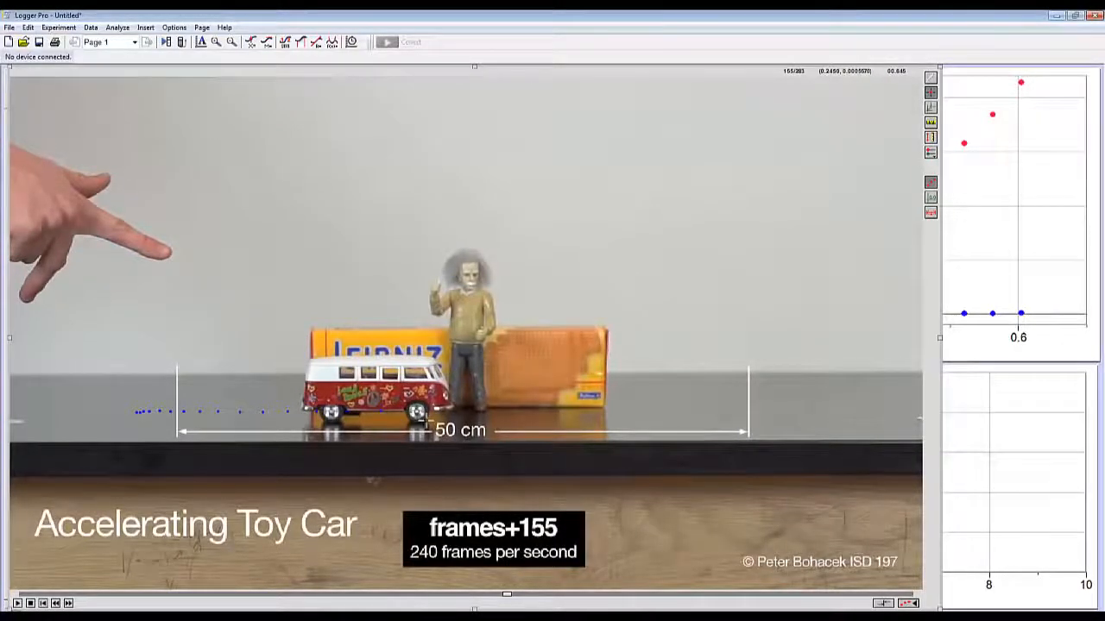
left_click(423, 421)
left_click(460, 420)
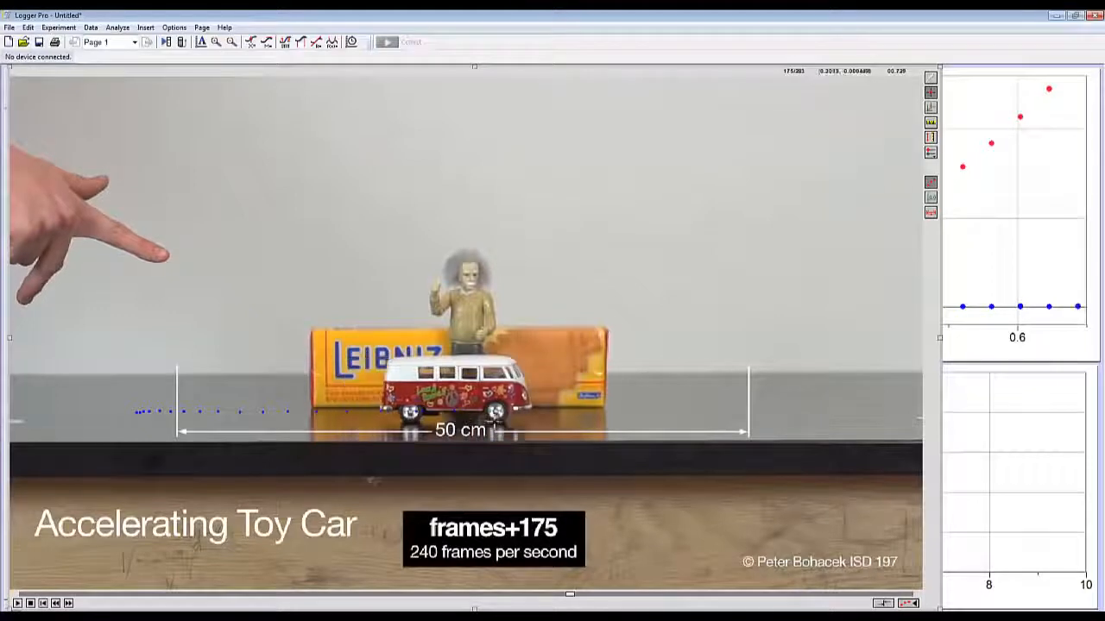
left_click(504, 422)
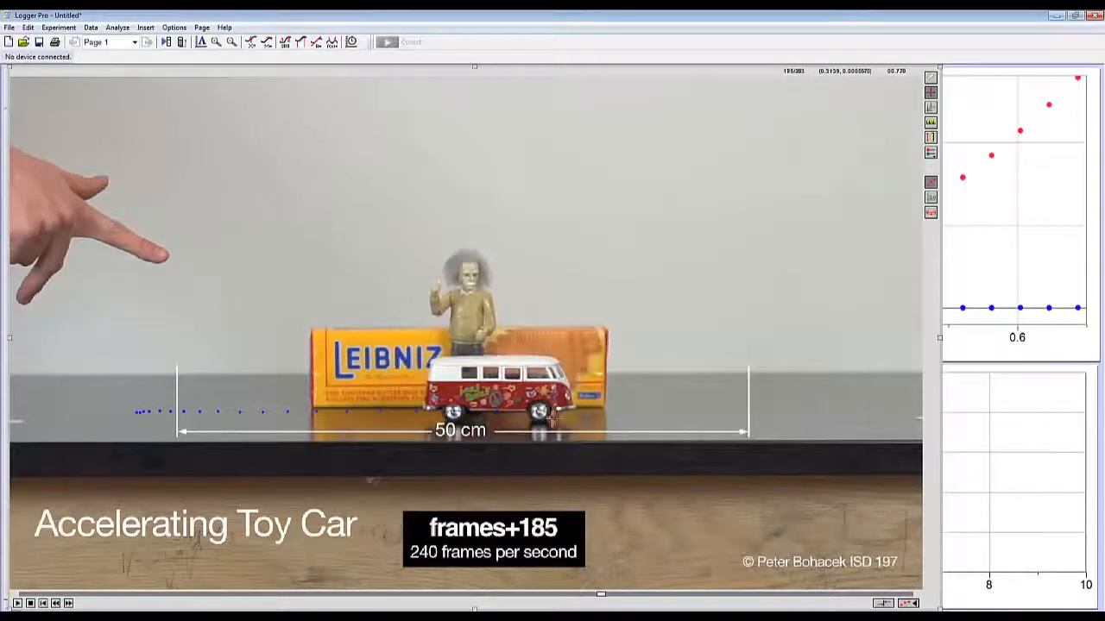
left_click(549, 420)
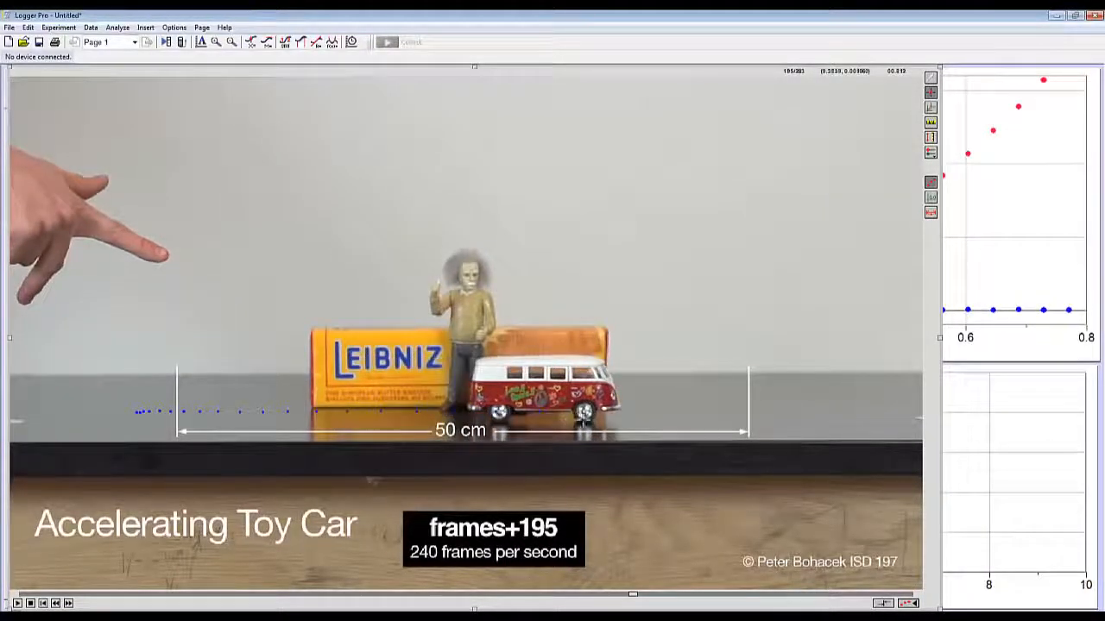
left_click(593, 420)
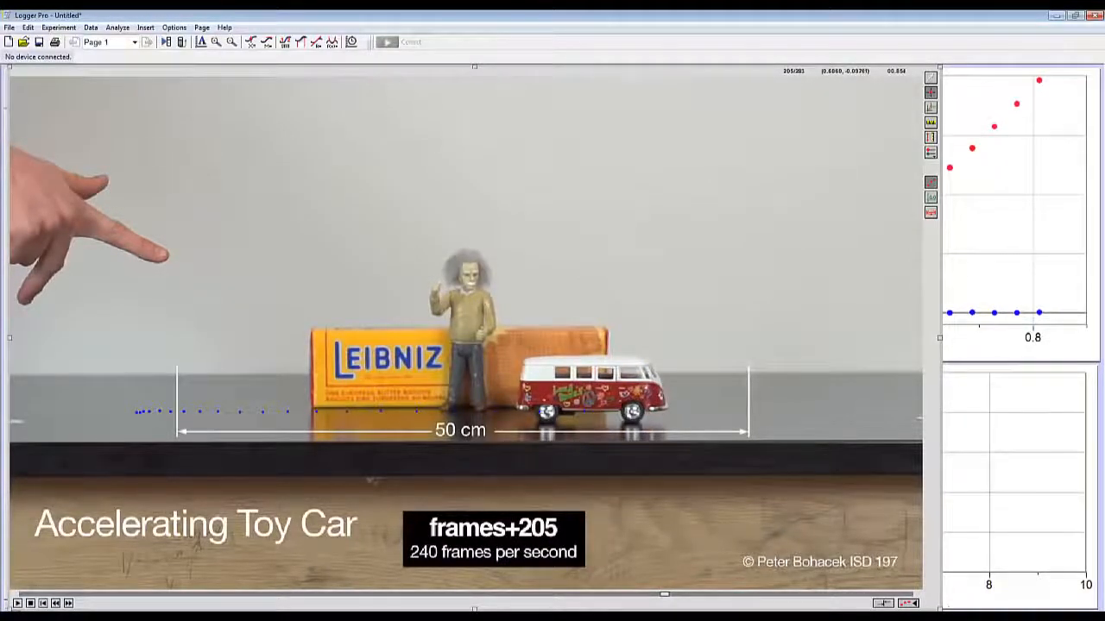
- Shrink the movie to uncover the graphs and plot only X on the position graph's vertical axis
left_click_drag(940, 609, 581, 397)
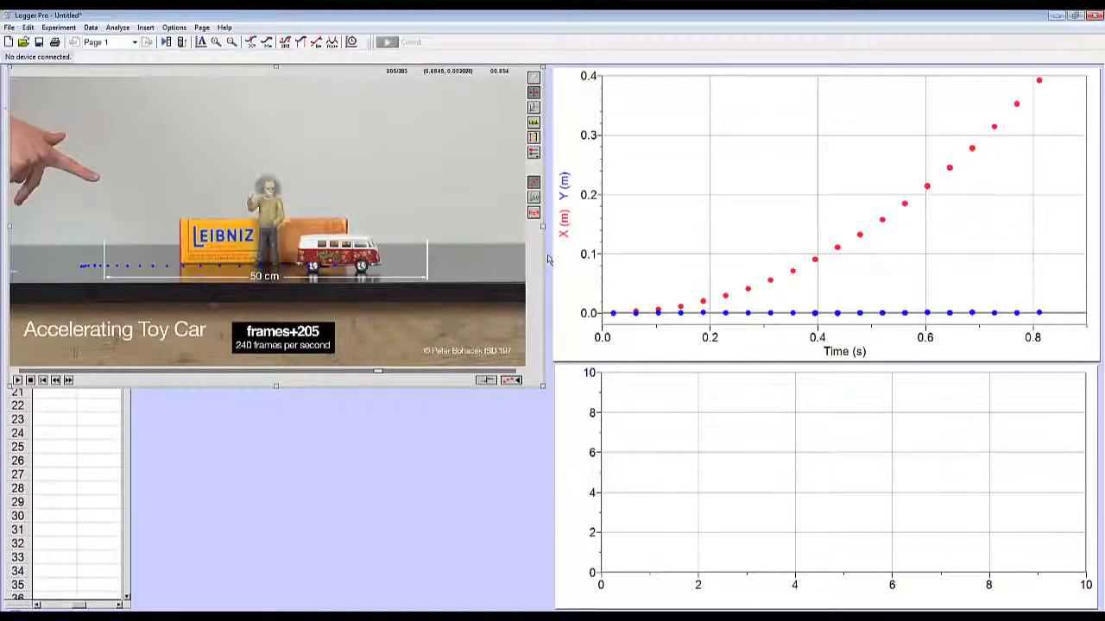
left_click(565, 209)
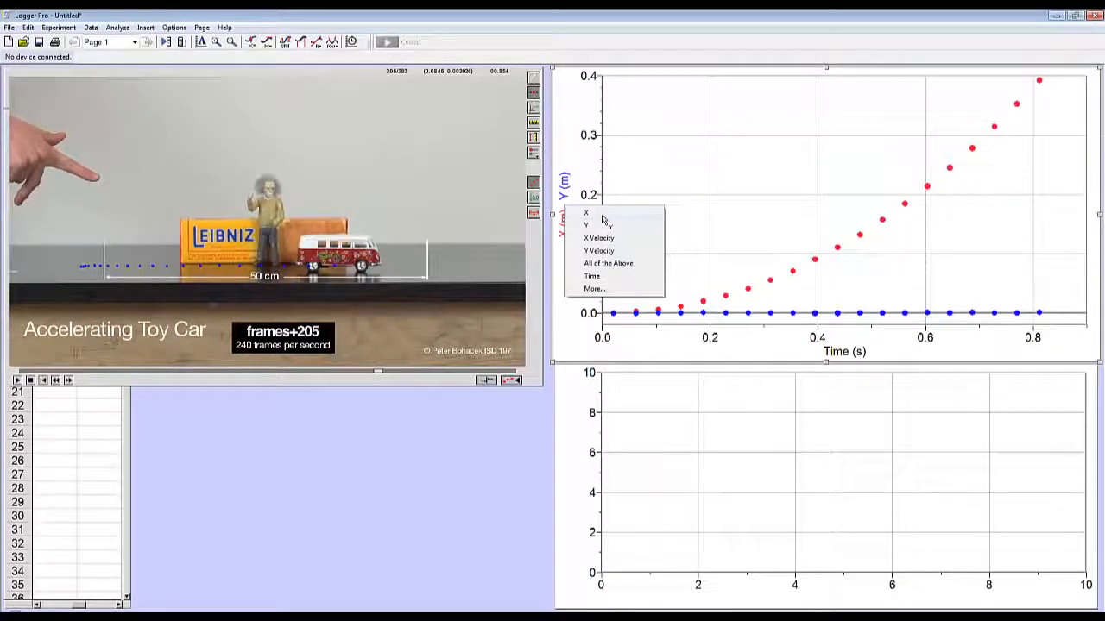
left_click(596, 214)
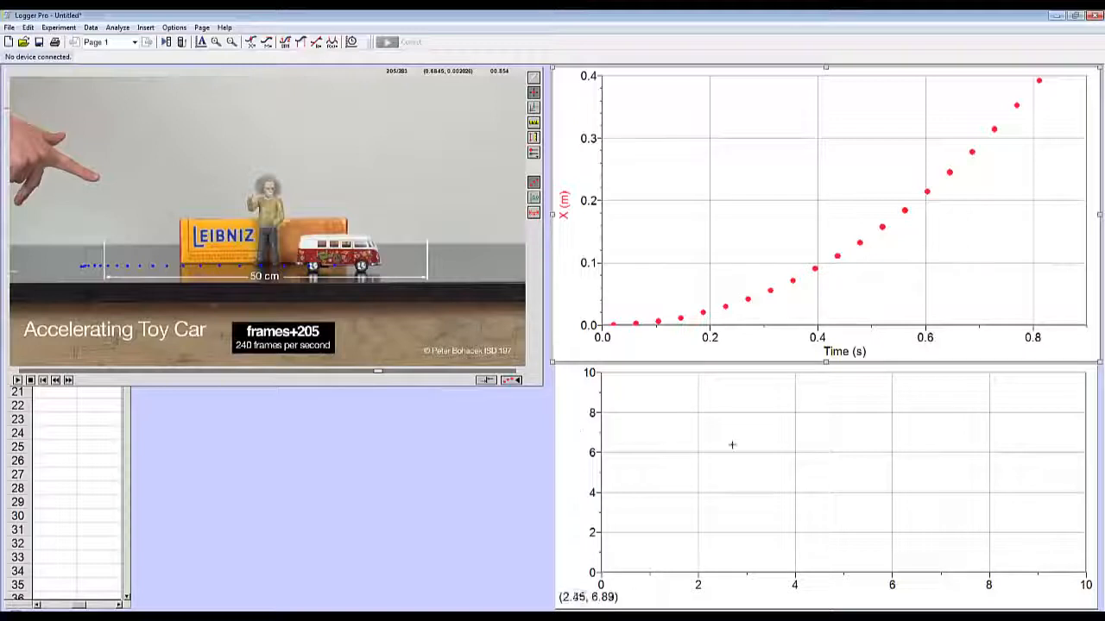
- Plot X Velocity on the empty lower graph's vertical axis
left_click(574, 471)
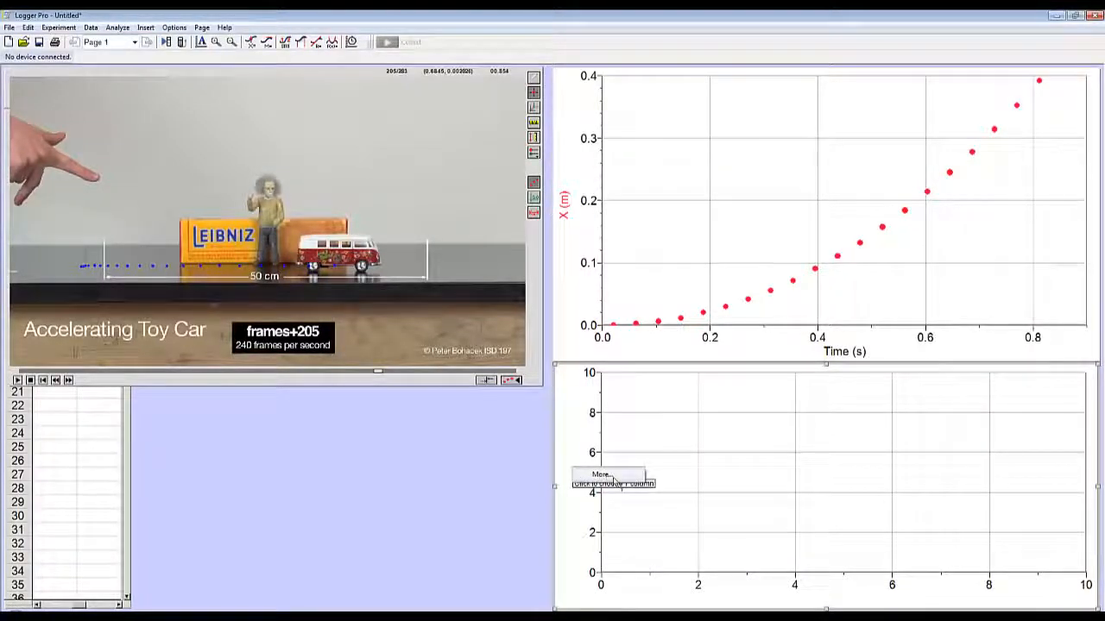
left_click(600, 474)
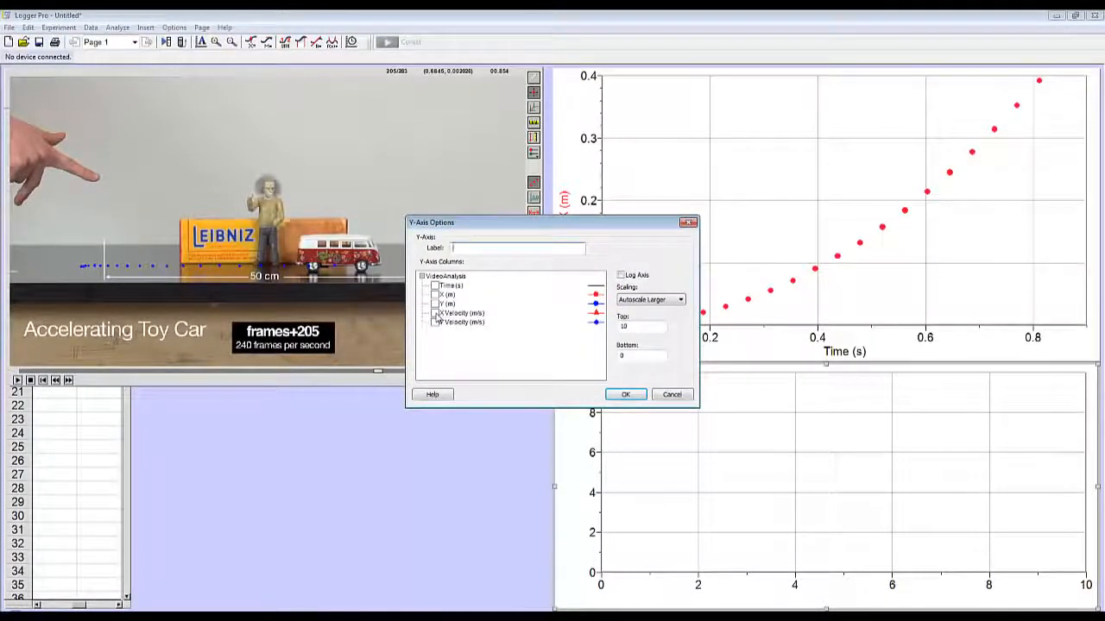
left_click(435, 314)
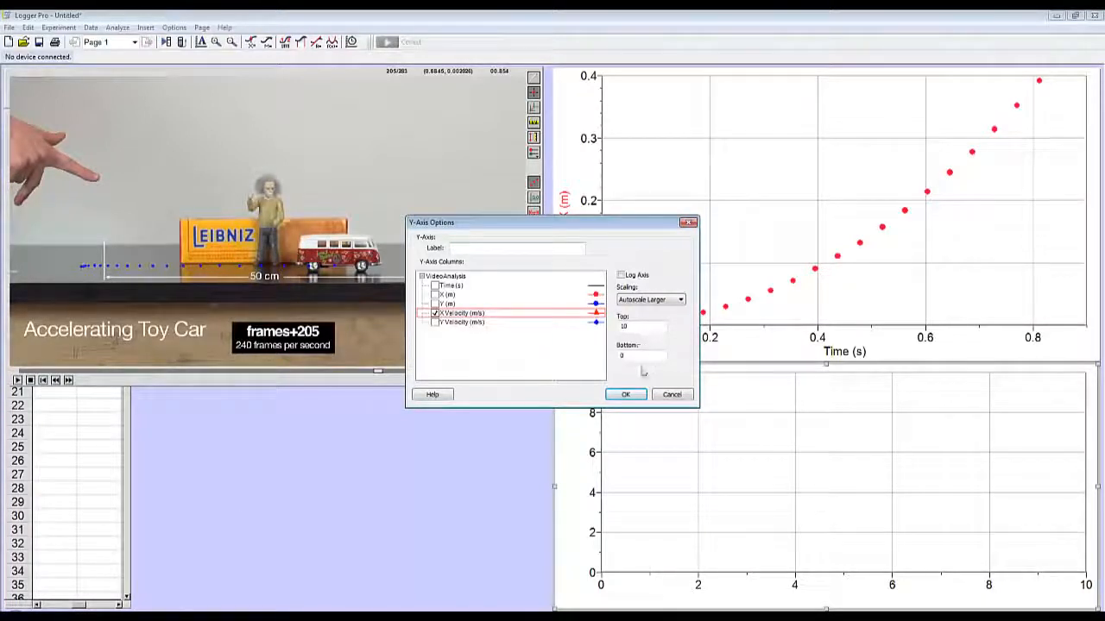
left_click(626, 395)
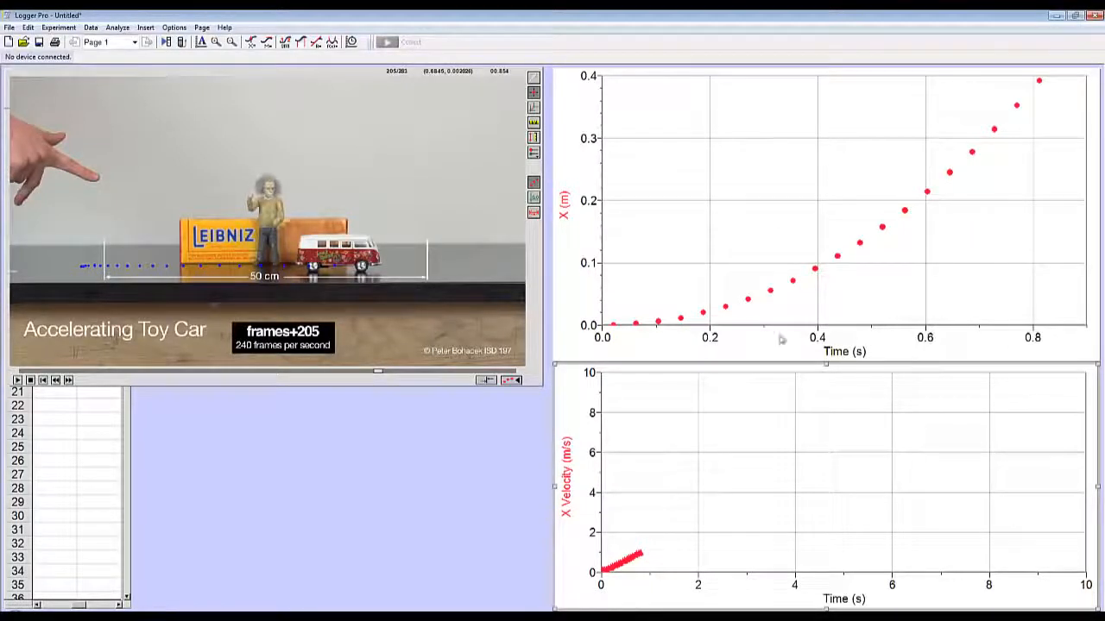
- Rescale the X velocity graph to a maximum of 1 s on the time axis and 1 m/s on the velocity axis
left_click(1086, 587)
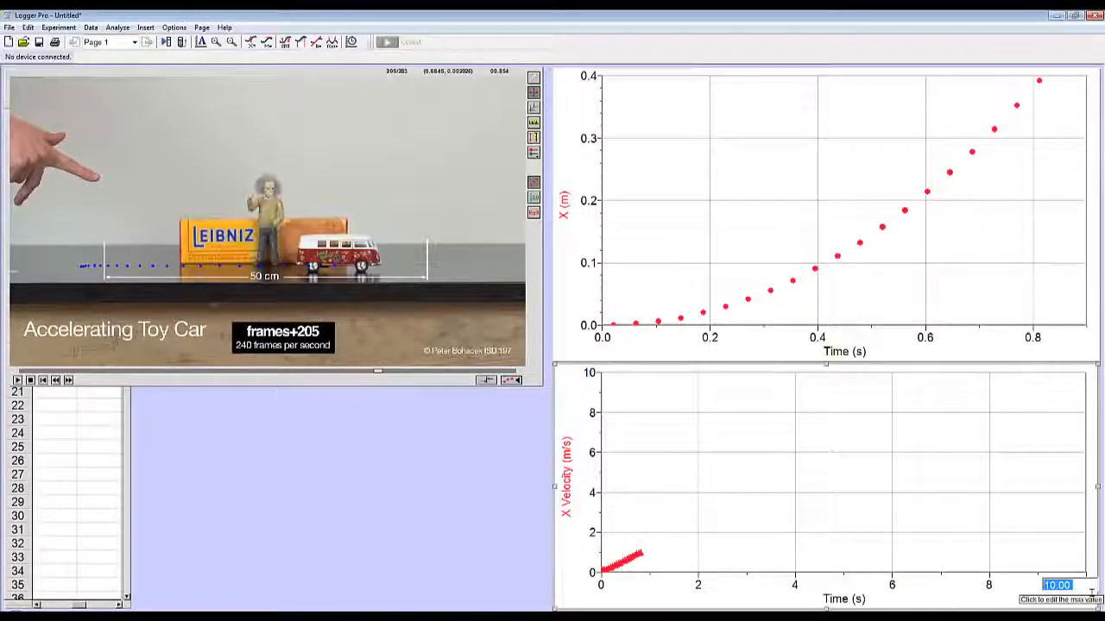
type("1")
key("Return")
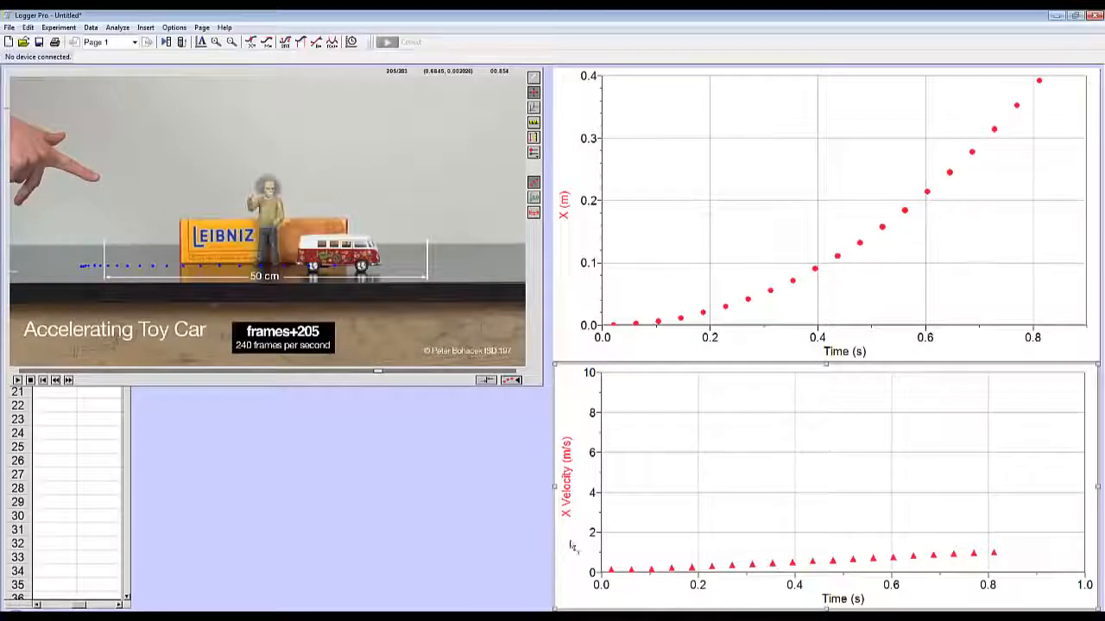
left_click(593, 385)
type("2")
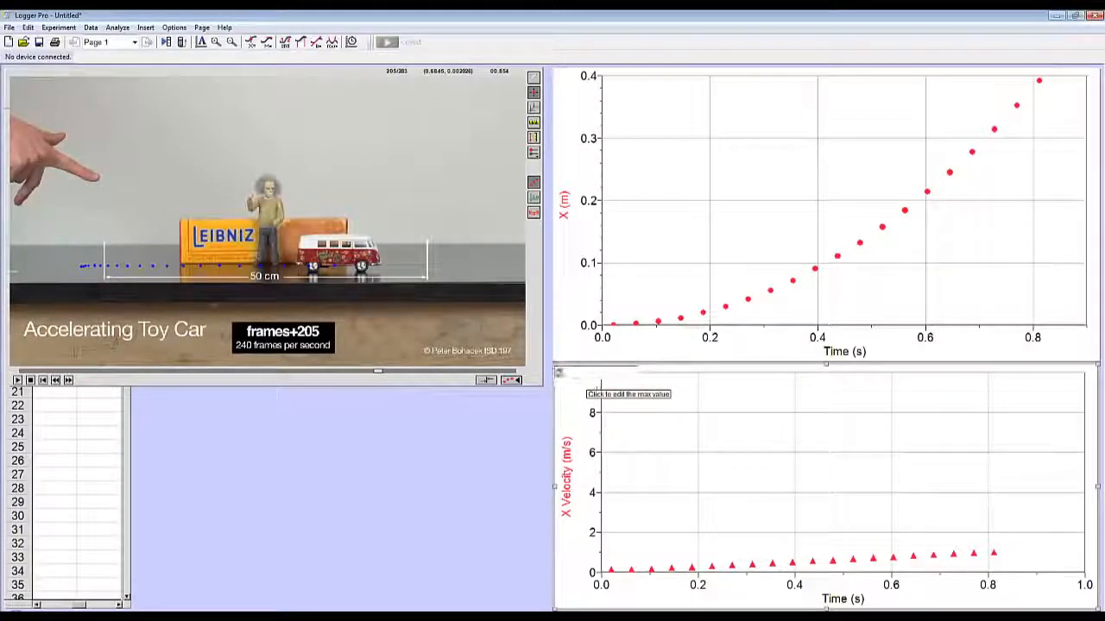
key("Return")
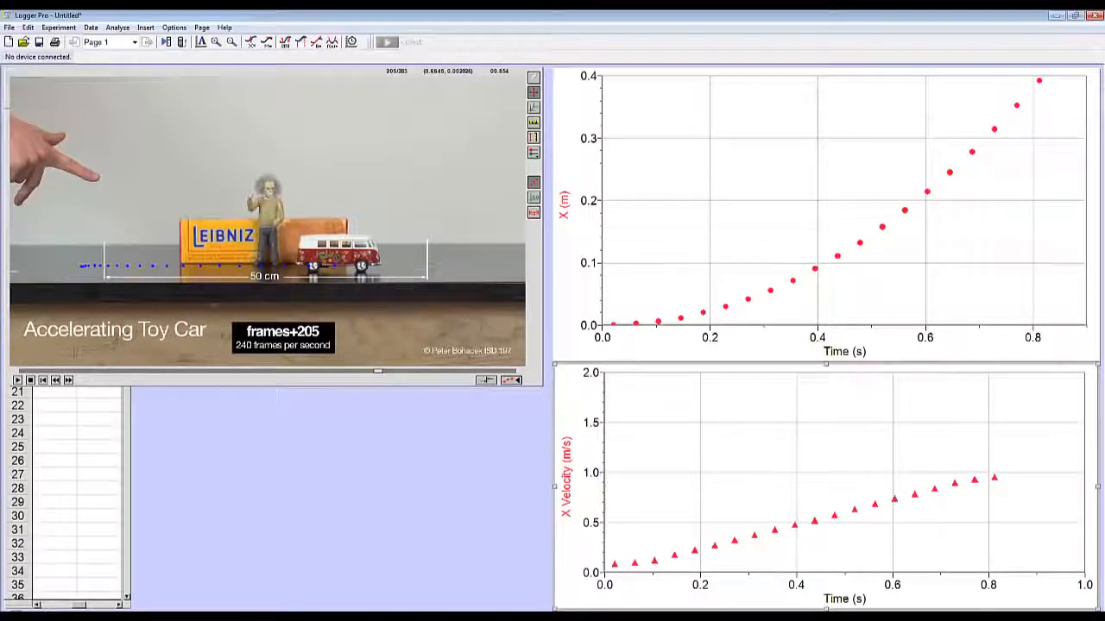
left_click(596, 385)
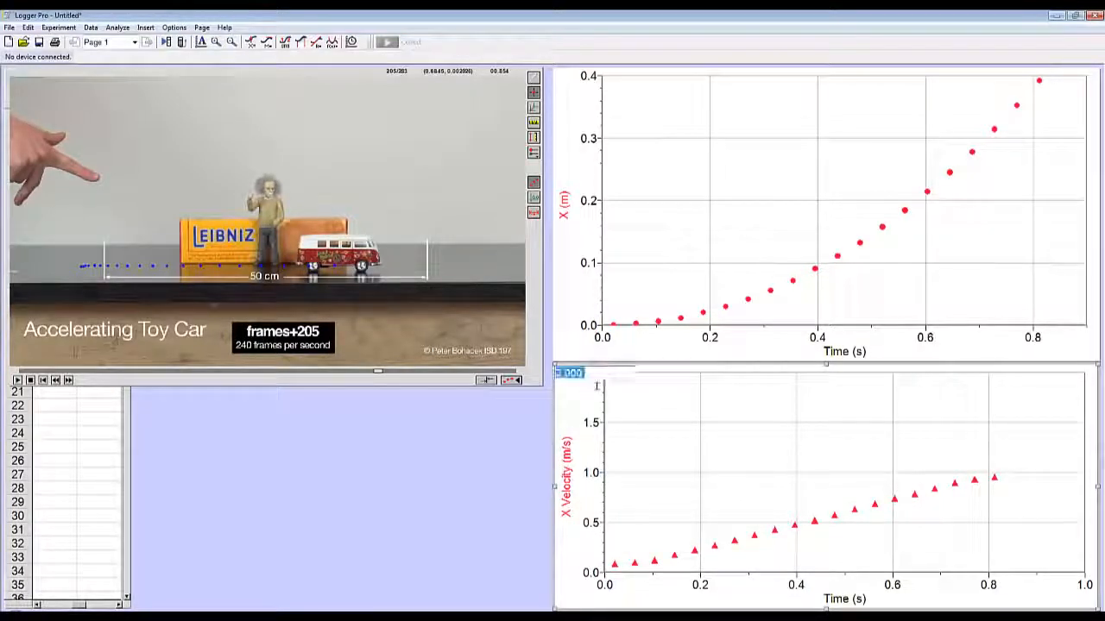
type("1")
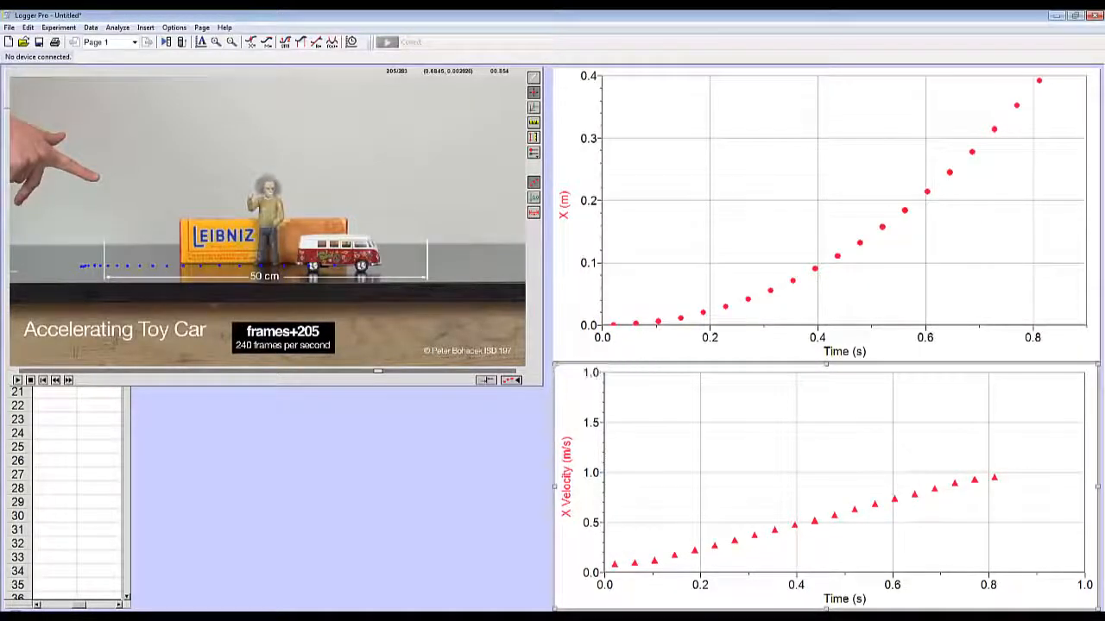
key("Return")
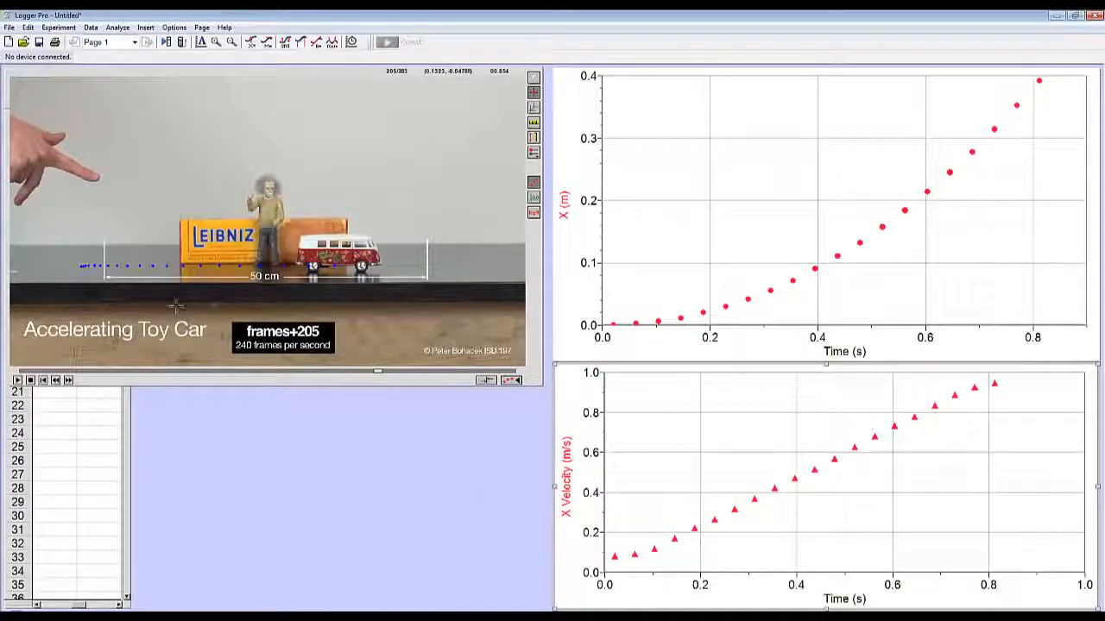
- Rewind the movie and step it to frame 5, where the tracking started
left_click_drag(377, 372, 23, 372)
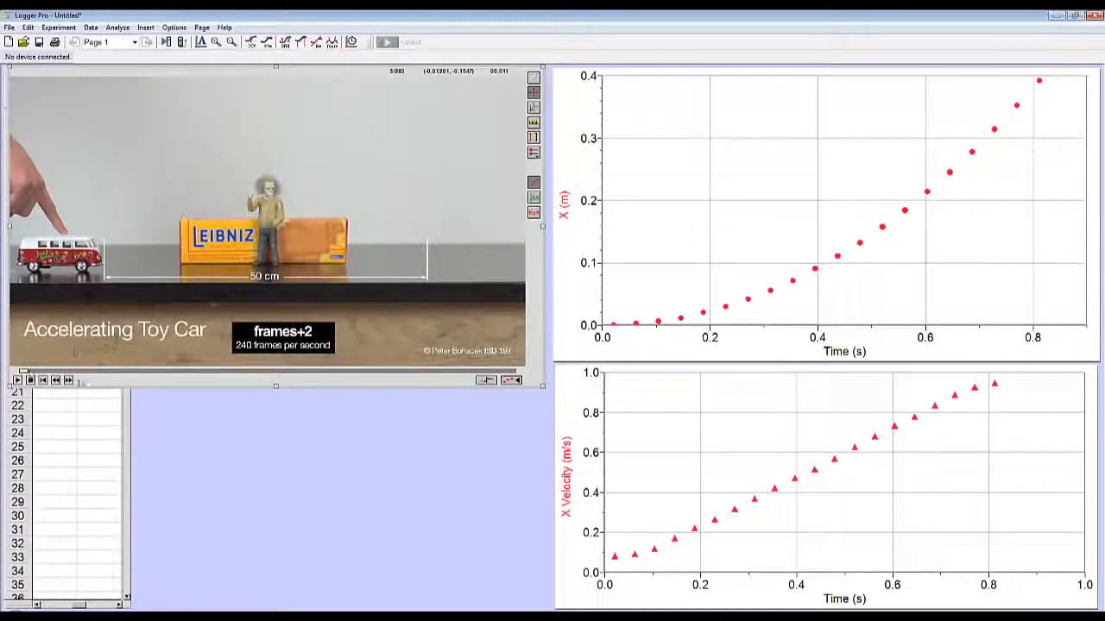
left_click(69, 381)
left_click(69, 382)
left_click(69, 381)
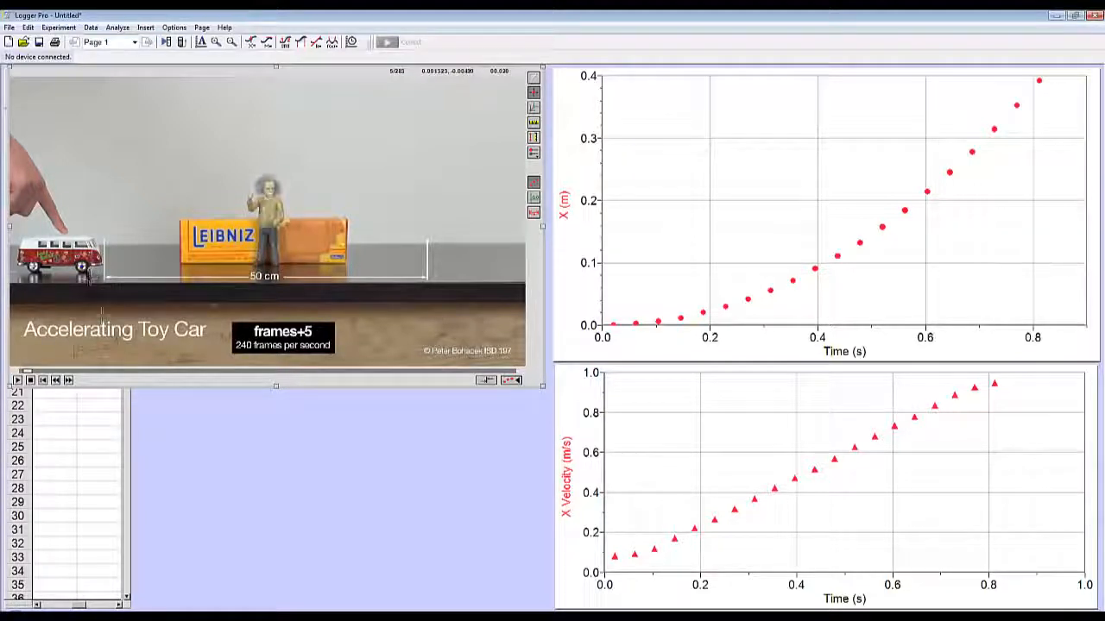
- Synchronize the movie with the graph by matching graph time 0 s to movie time 0.020833 s
left_click(487, 381)
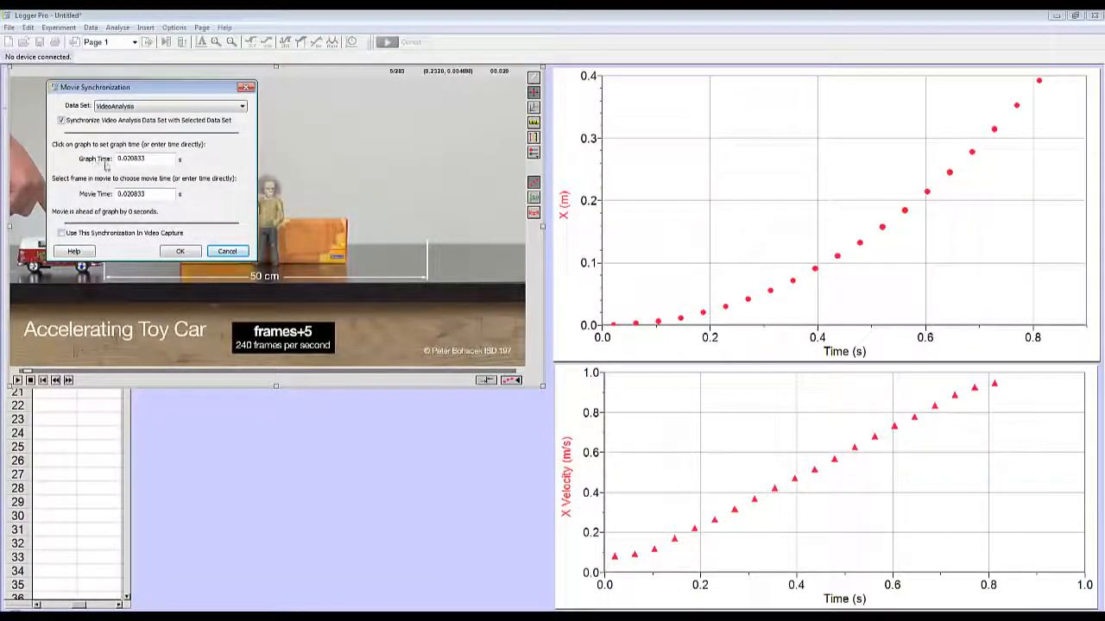
double_click(160, 163)
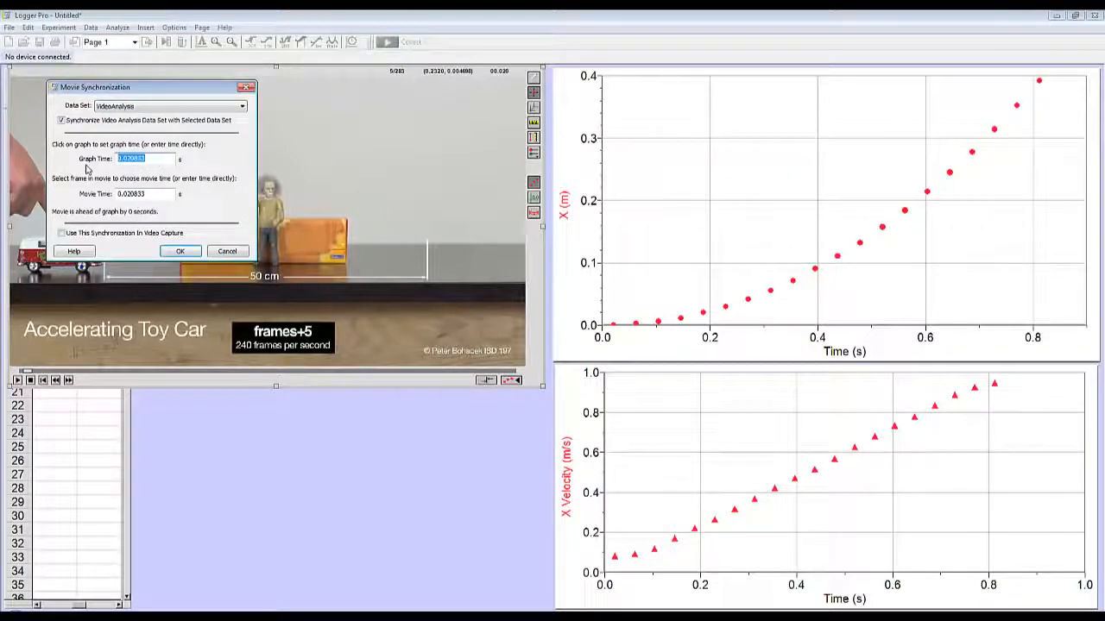
type("0")
left_click(159, 195)
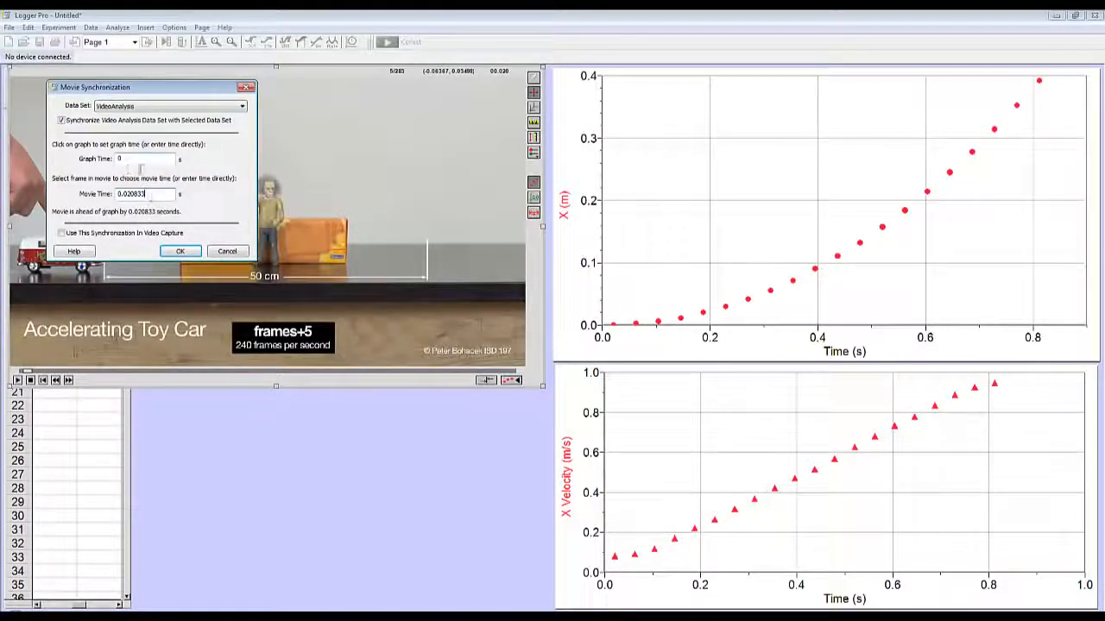
left_click(179, 252)
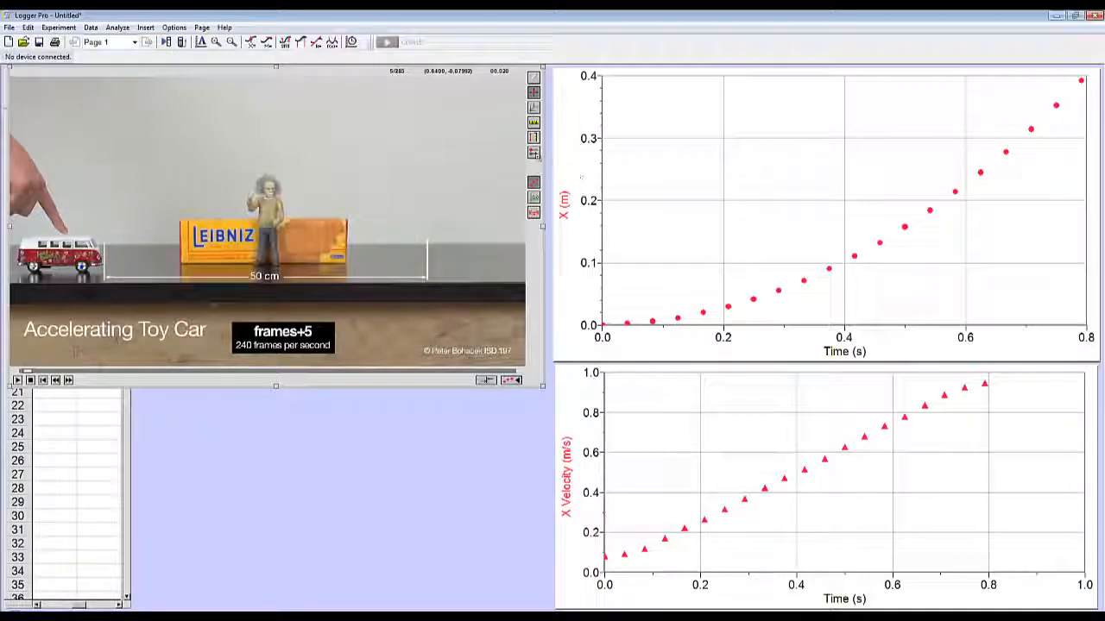
- Bring the data table in front of the movie and make the position graph active
left_click(100, 462)
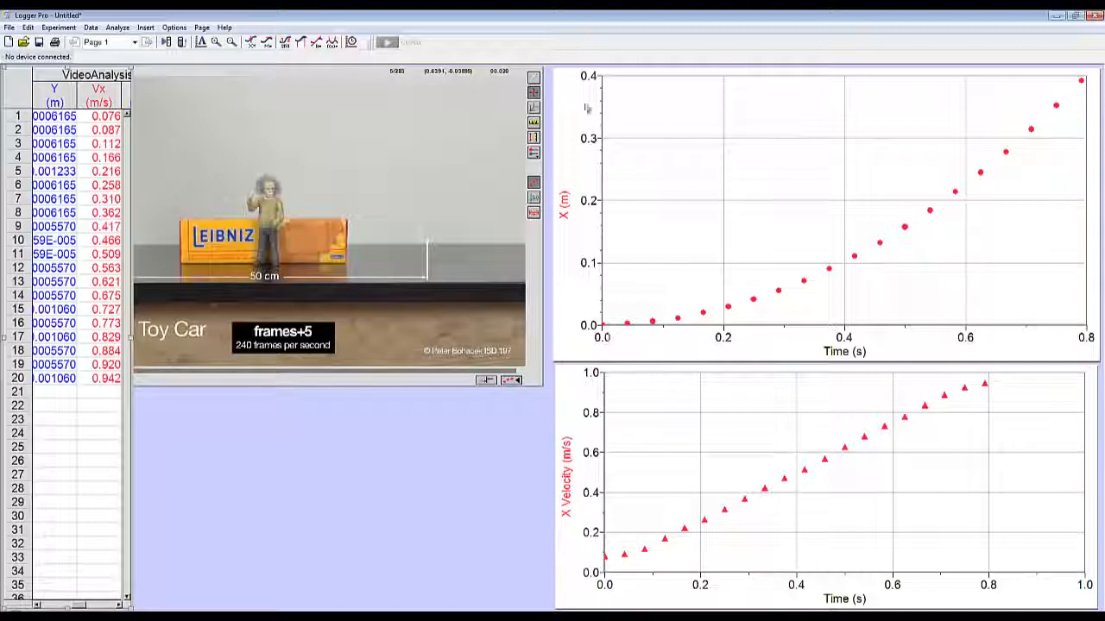
left_click(589, 76)
right_click(561, 389)
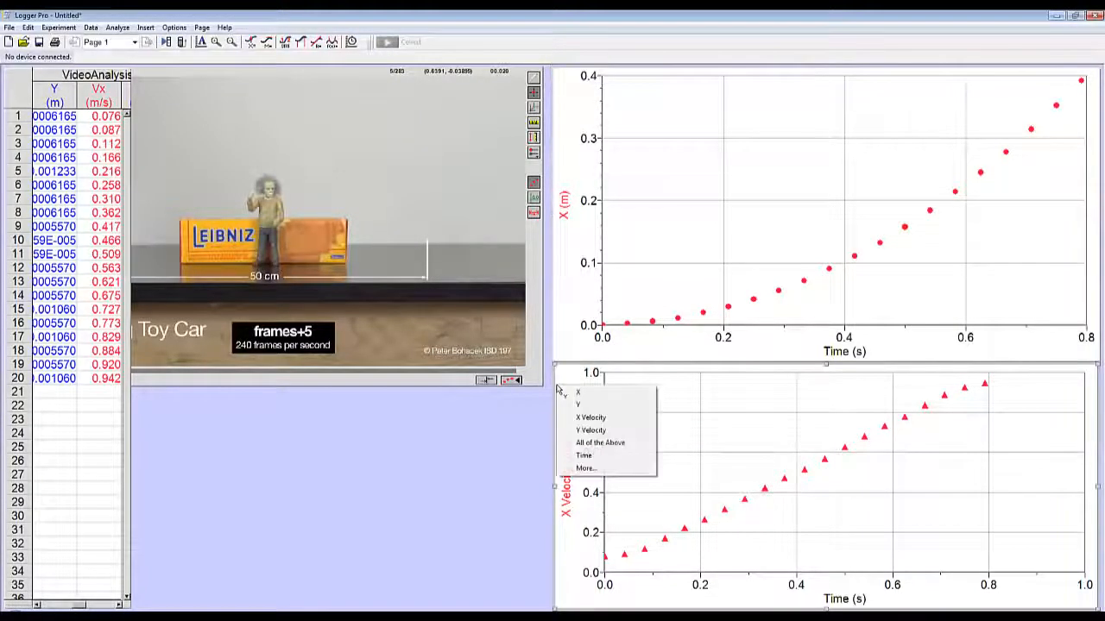
left_click(561, 356)
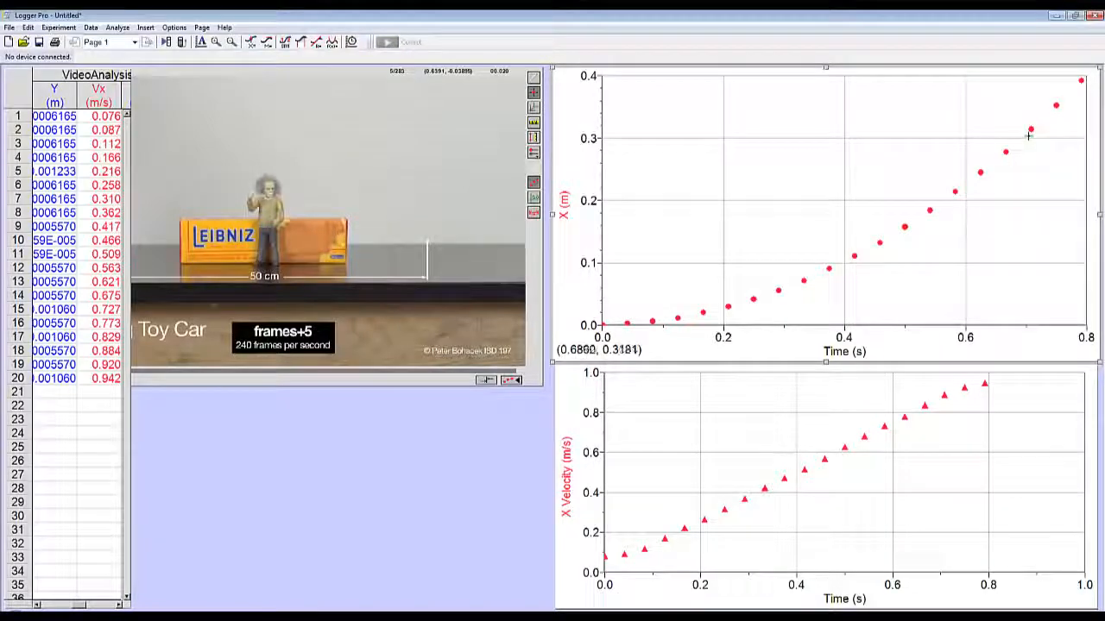
- Select the position data from 0 to about 0.65 s and try an automatic quadratic curve fit, At^2+Bt+C, on it
left_click_drag(993, 83, 828, 270)
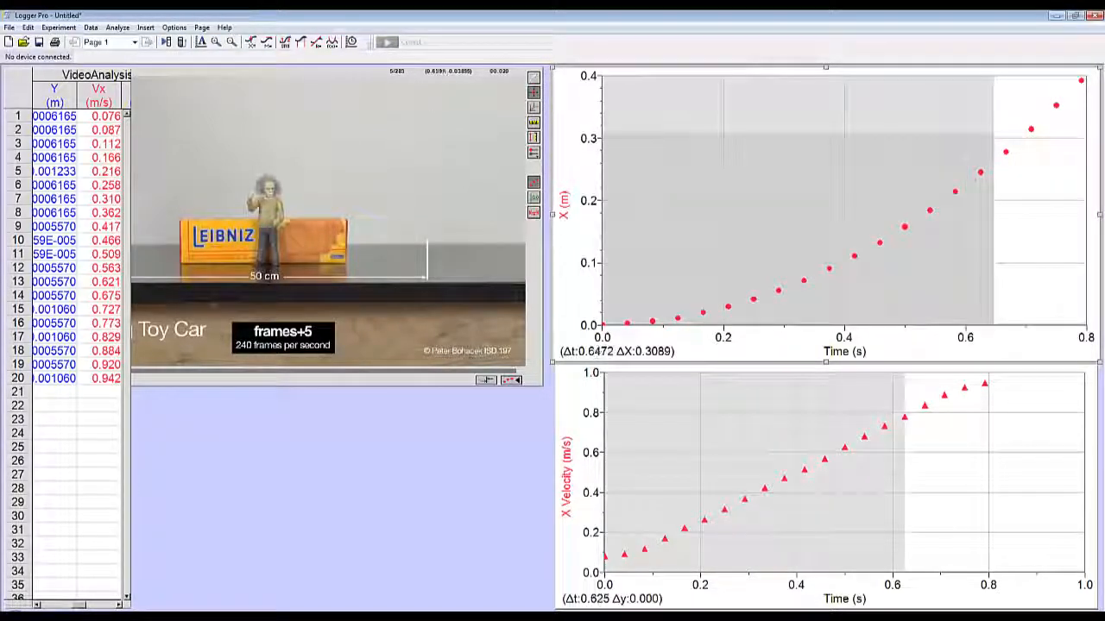
left_click(332, 43)
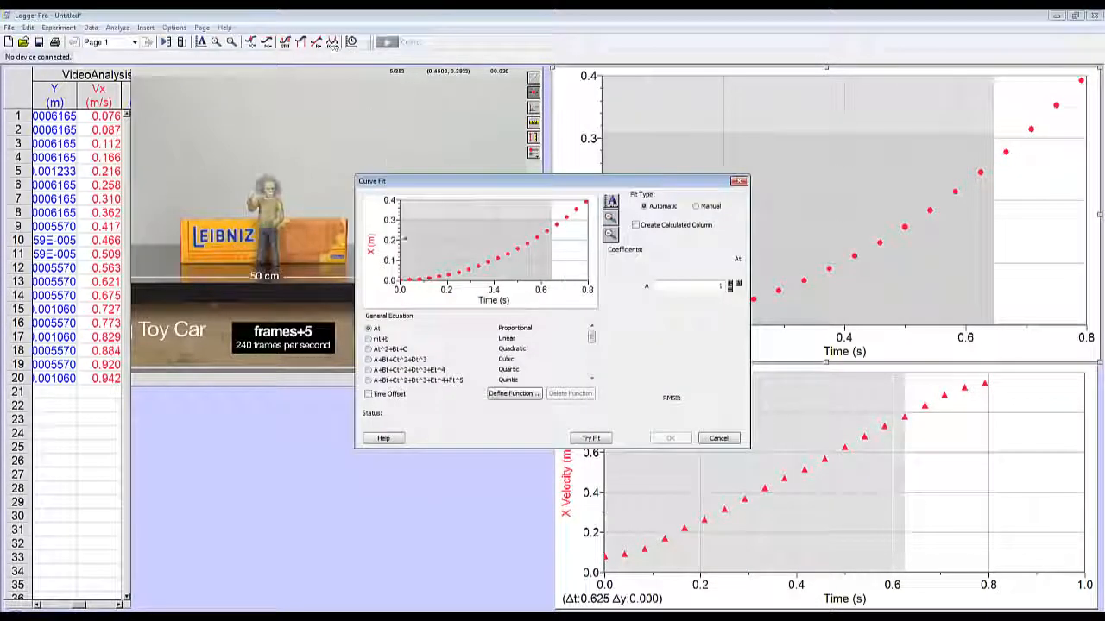
left_click(368, 349)
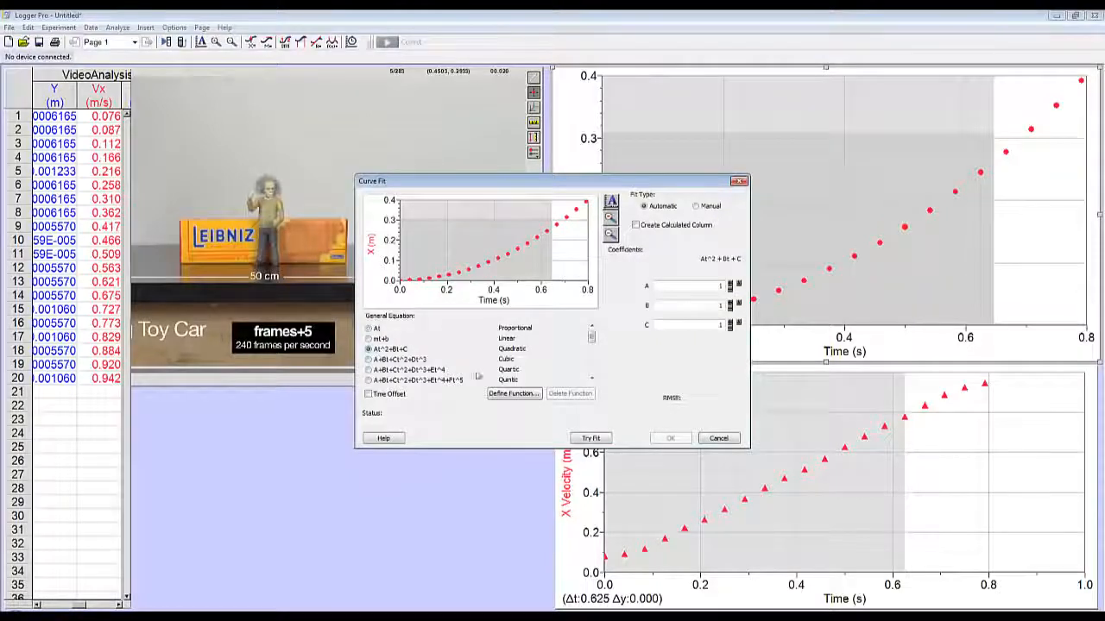
left_click(587, 438)
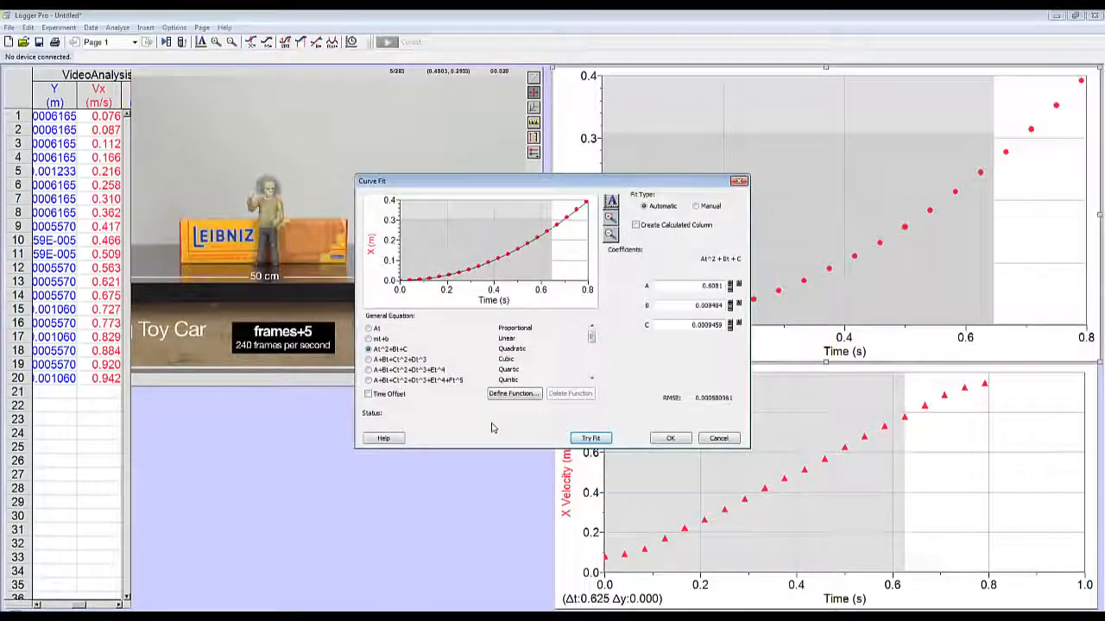